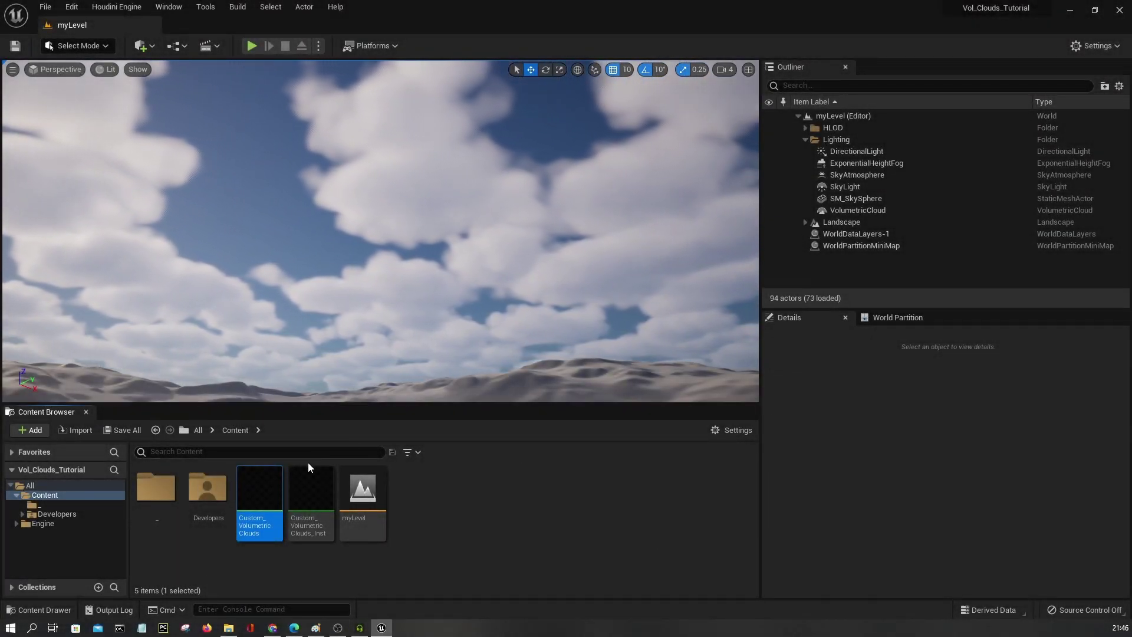
- Open the Custom_VolumetricClouds material graph and check the current clouds in myLevel before returning to the graph
double_click(263, 491)
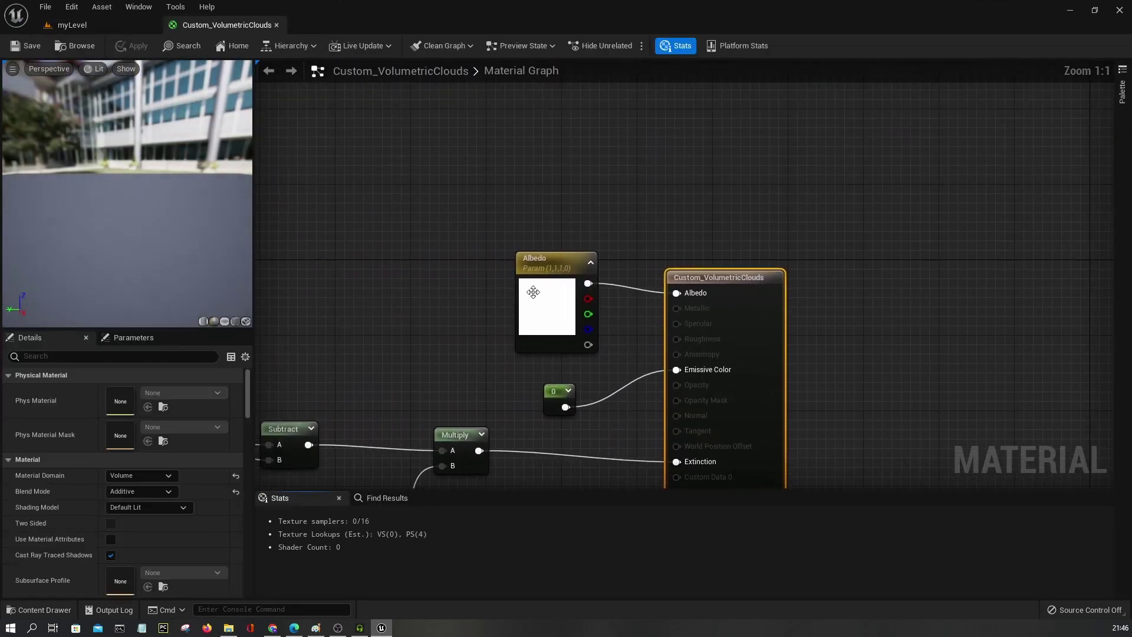
left_click(82, 29)
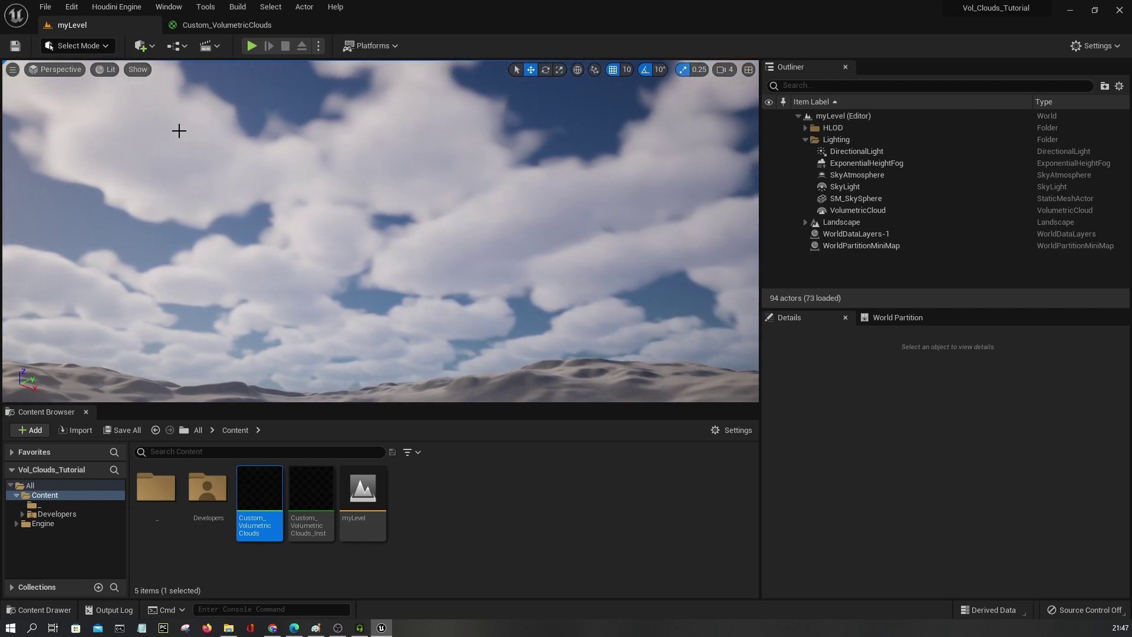
left_click(250, 25)
- Move the output-side node groups, including the Cloud density and Phase parameters, farther from the Subtract node to free graph space
right_click_drag(483, 316, 595, 171)
scroll(661, 229, "down", 2)
right_click_drag(661, 233, 530, 264)
left_click_drag(506, 451, 731, 285)
left_click_drag(632, 319, 798, 350)
left_click(631, 289)
right_click_drag(608, 280, 595, 390)
left_click_drag(472, 376, 656, 235)
left_click_drag(684, 278, 900, 270)
left_click(596, 399)
- Duplicate the Texture Sample that feeds Subtract and assign the T_VolumeNoiseErosion32 volume texture to the copy
right_click_drag(560, 406, 706, 361)
scroll(706, 366, "up", 2)
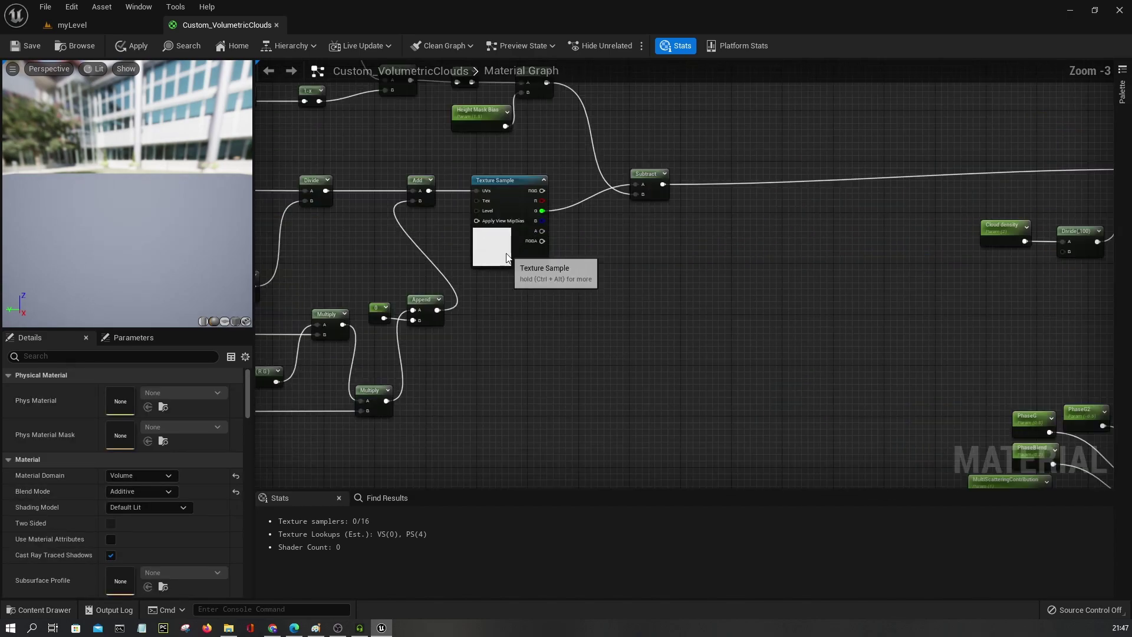
left_click(575, 278)
key("ctrl+c")
key("ctrl+v")
left_click_drag(587, 364, 568, 344)
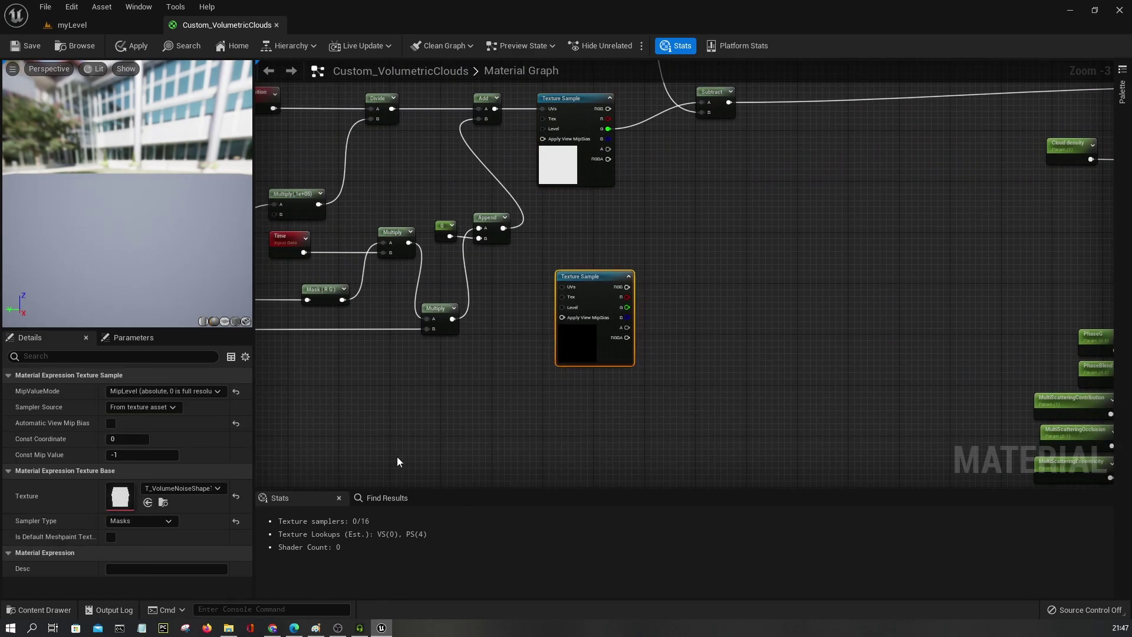
left_click(182, 488)
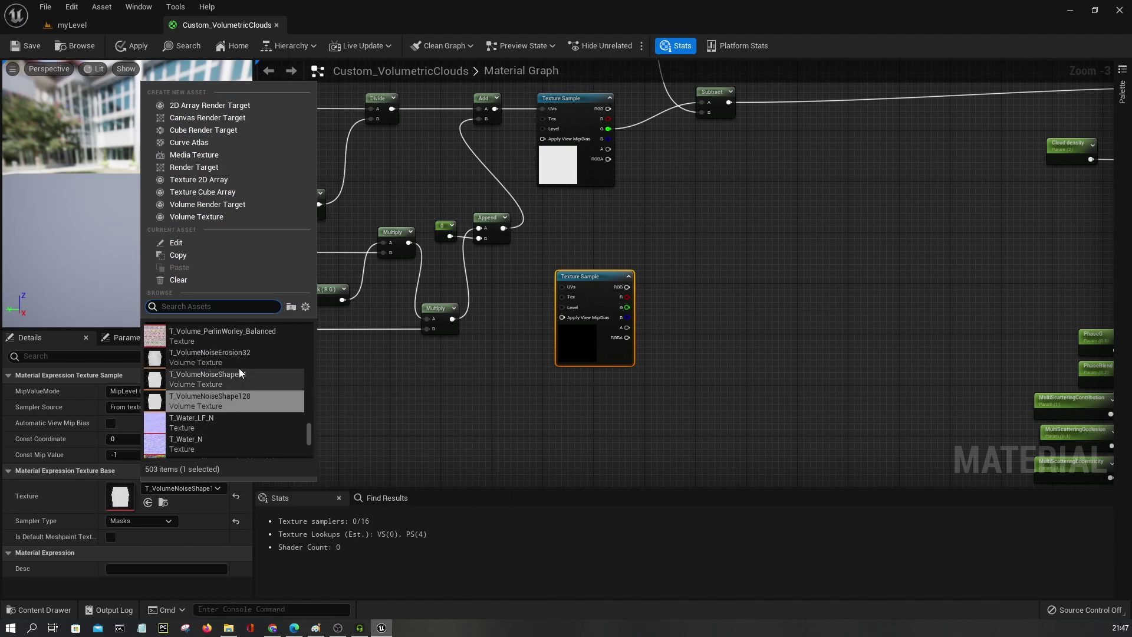
left_click(244, 361)
- Line up the copied Texture Sample beneath the original Texture Sample
left_click_drag(558, 349, 559, 342)
left_click(571, 437)
right_click_drag(568, 427, 618, 399)
right_click_drag(629, 349, 597, 331)
left_click_drag(552, 353, 643, 219)
left_click(607, 341)
left_click_drag(544, 367, 556, 347)
right_click_drag(555, 348, 482, 340)
left_click_drag(481, 341, 578, 216)
right_click_drag(576, 215, 658, 322)
left_click_drag(541, 443, 667, 340)
right_click_drag(666, 340, 577, 300)
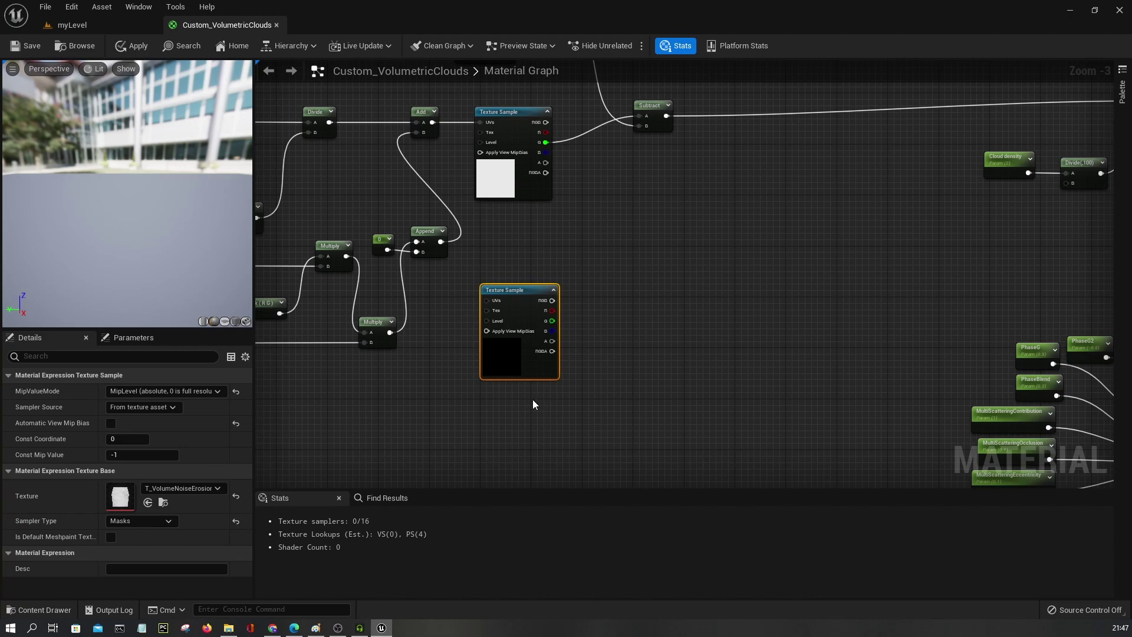
- Add a Cloud Sample Attributes node in the empty area below the erosion Texture Sample
scroll(630, 236, "down", 1)
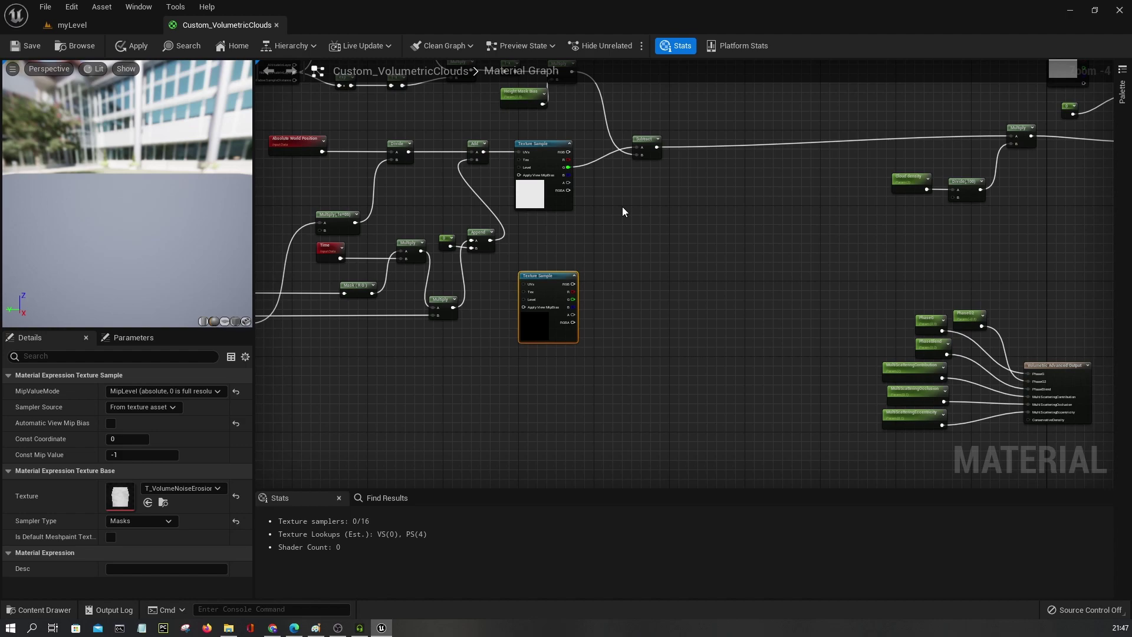
right_click_drag(580, 369, 627, 329)
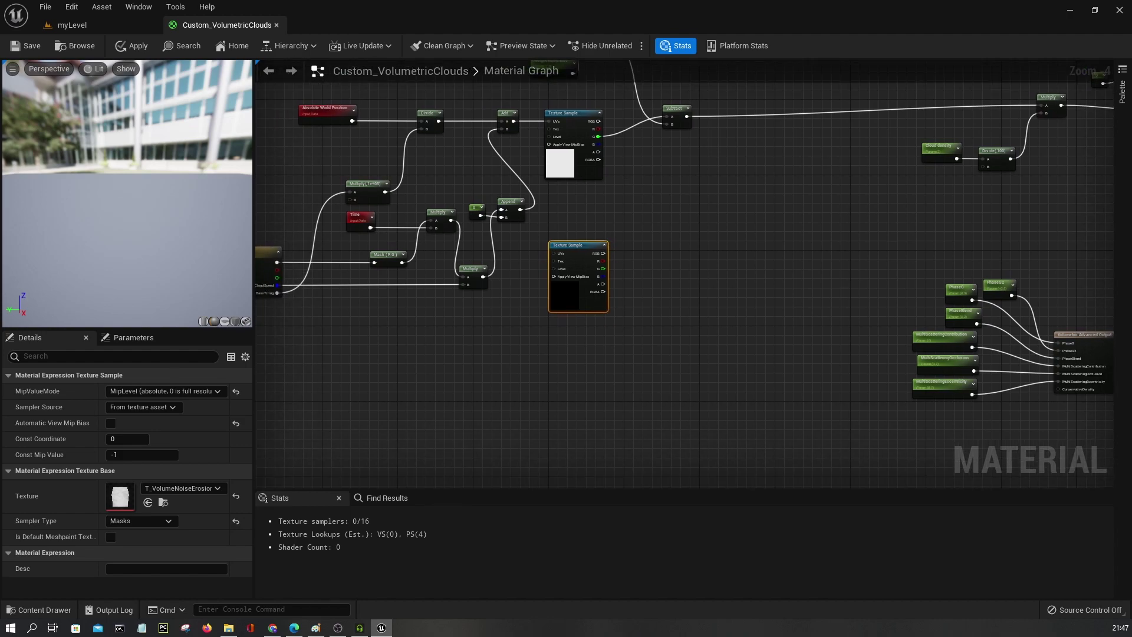
right_click(547, 412)
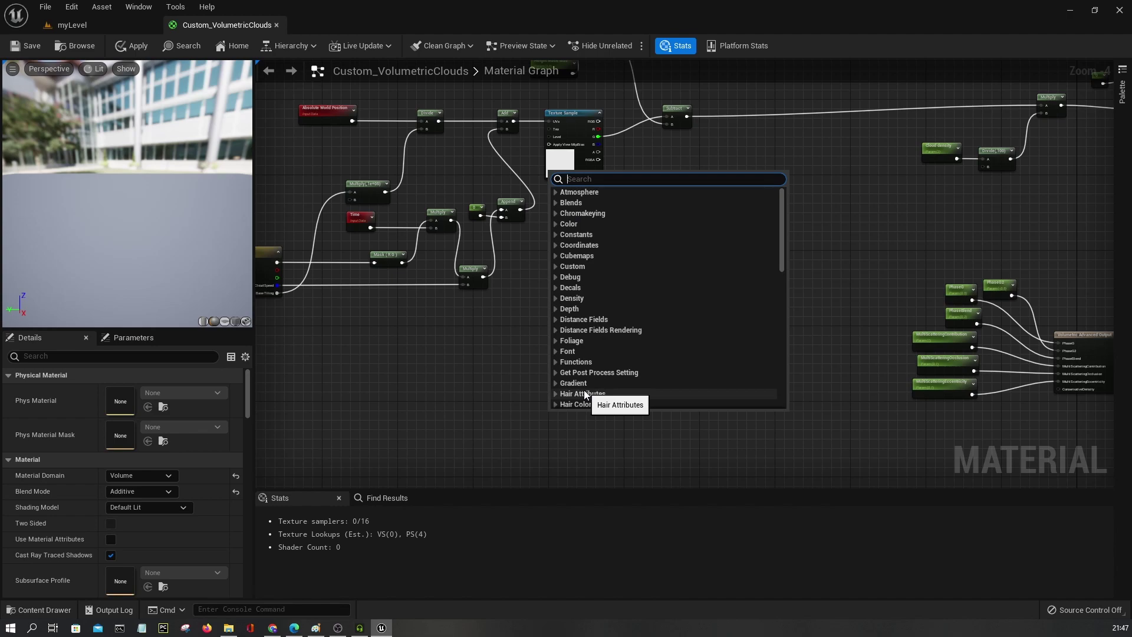
type("cloud sam")
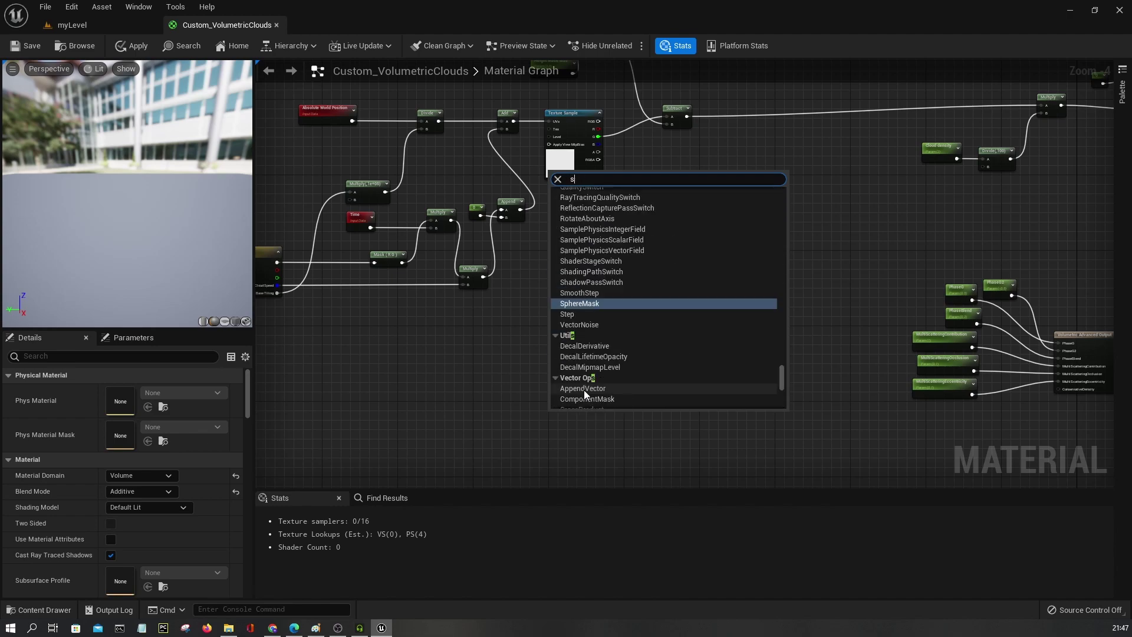
type("ple")
key("Return")
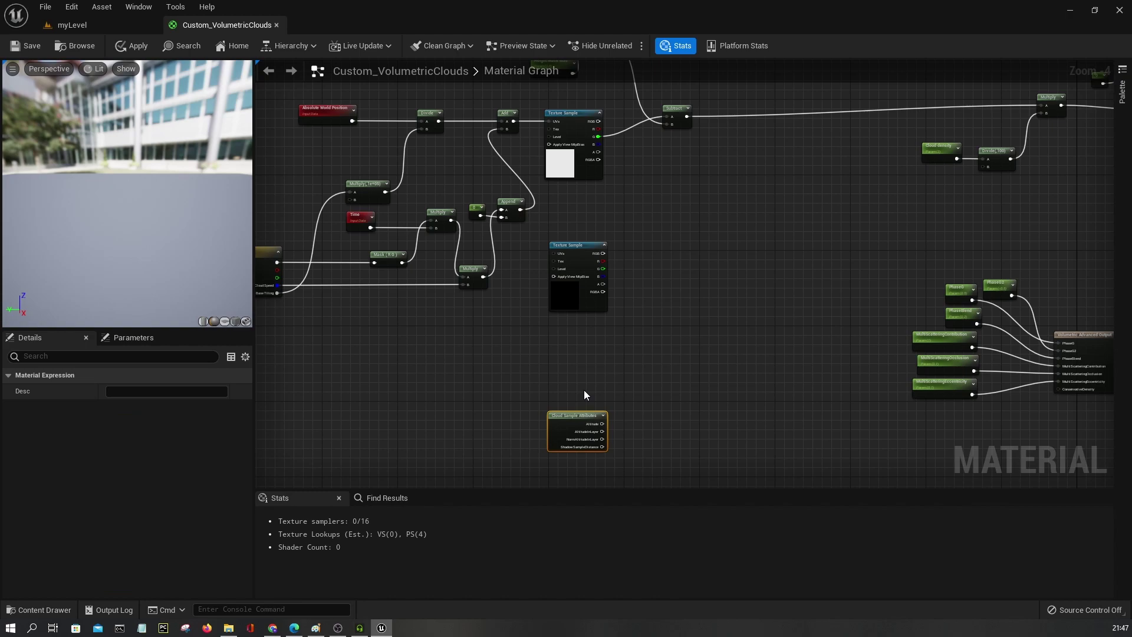
scroll(584, 391, "up", 2)
left_click_drag(574, 427, 533, 412)
- Create a Multiply node fed by the NormAltitudeInLayer output of Cloud Sample Attributes
left_click_drag(567, 448, 646, 445)
type("mul")
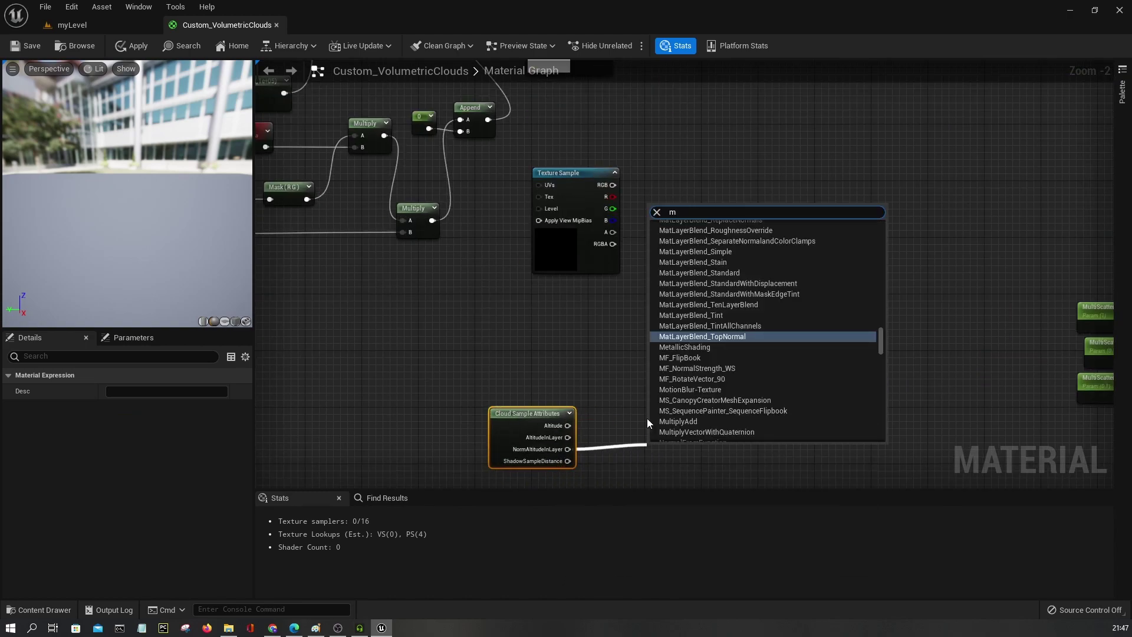
key("Return")
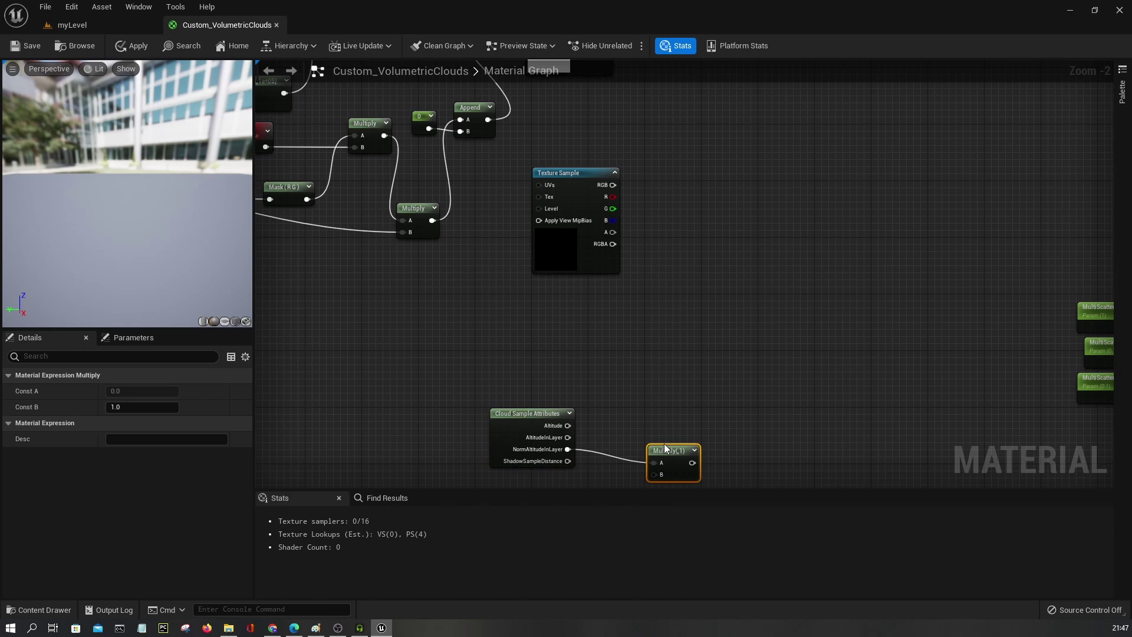
scroll(665, 448, "up", 2)
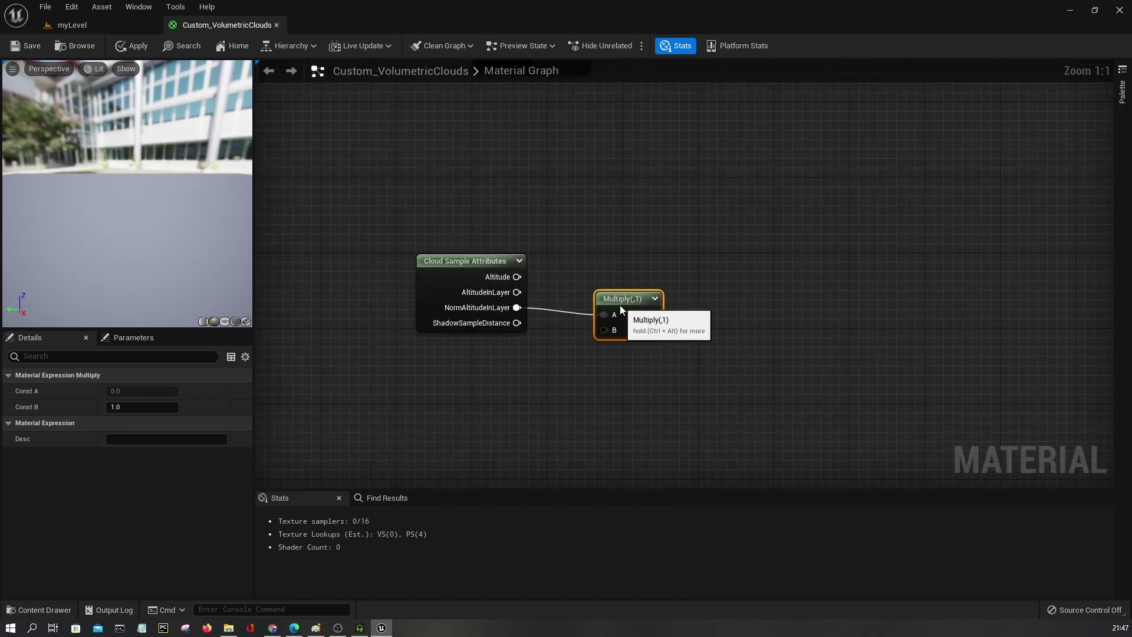
left_click_drag(619, 299, 621, 289)
- Promote the Multiply node's B input to a parameter named Height_Mask_Multiplier and place it below Cloud Sample Attributes
right_click(612, 320)
left_click(641, 387)
type("He")
key("BackSpace")
key("BackSpace")
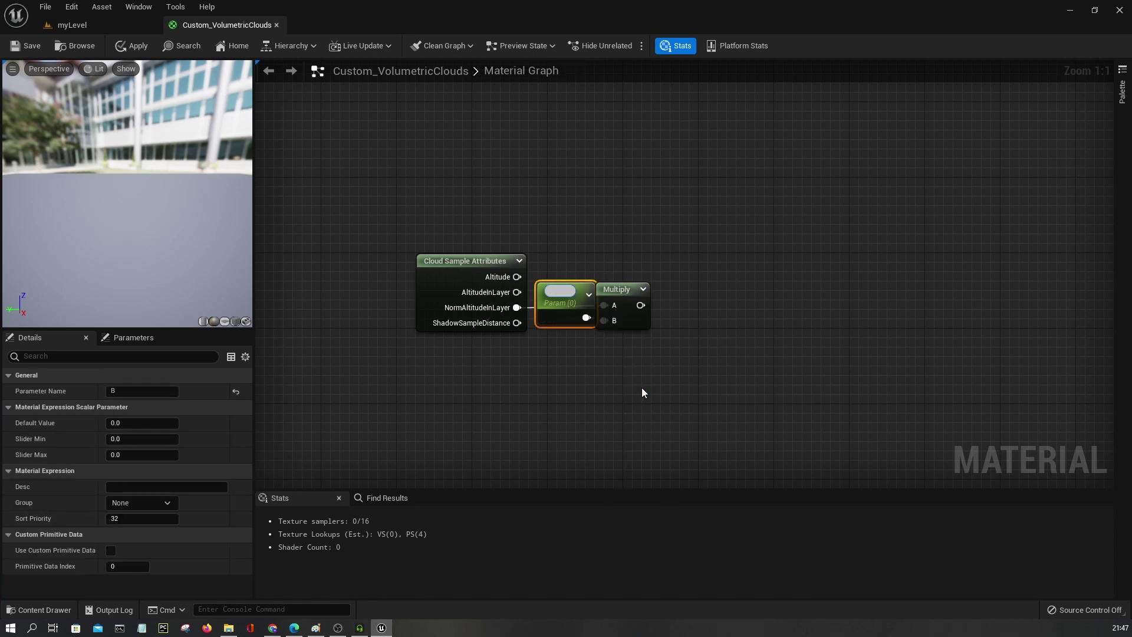
type("Height_")
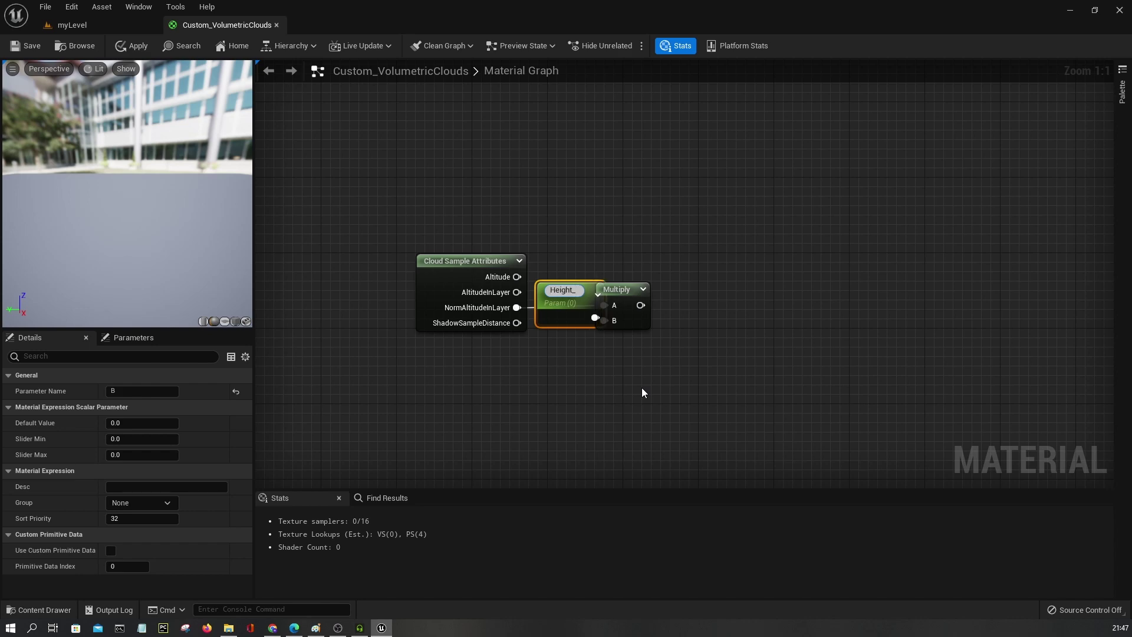
type("Ma")
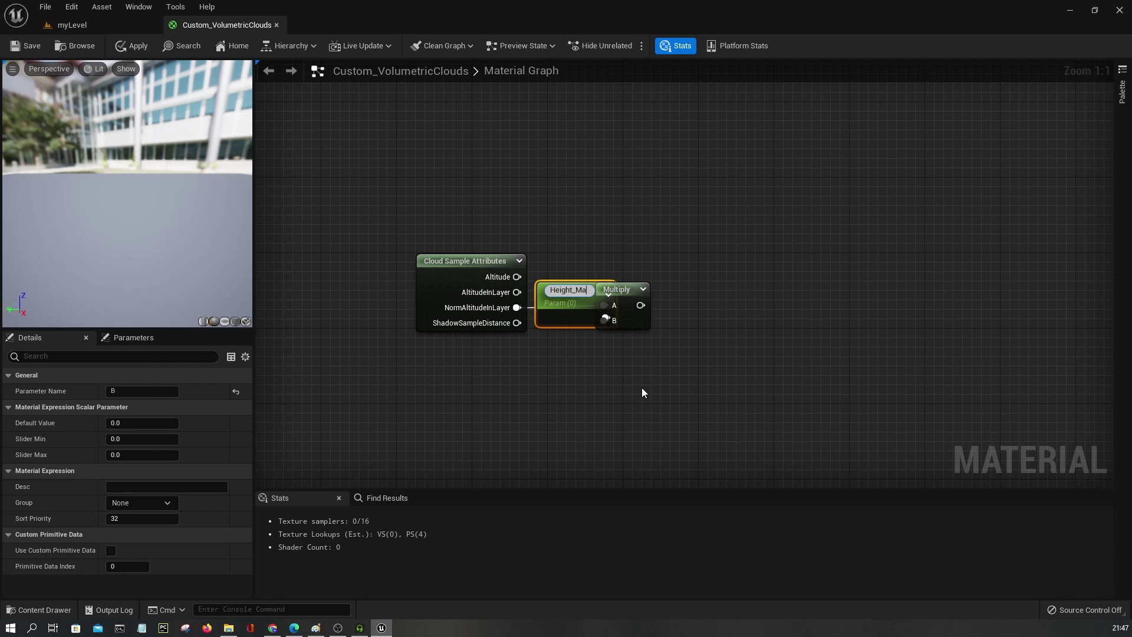
type("sk_Multiplier")
key("Return")
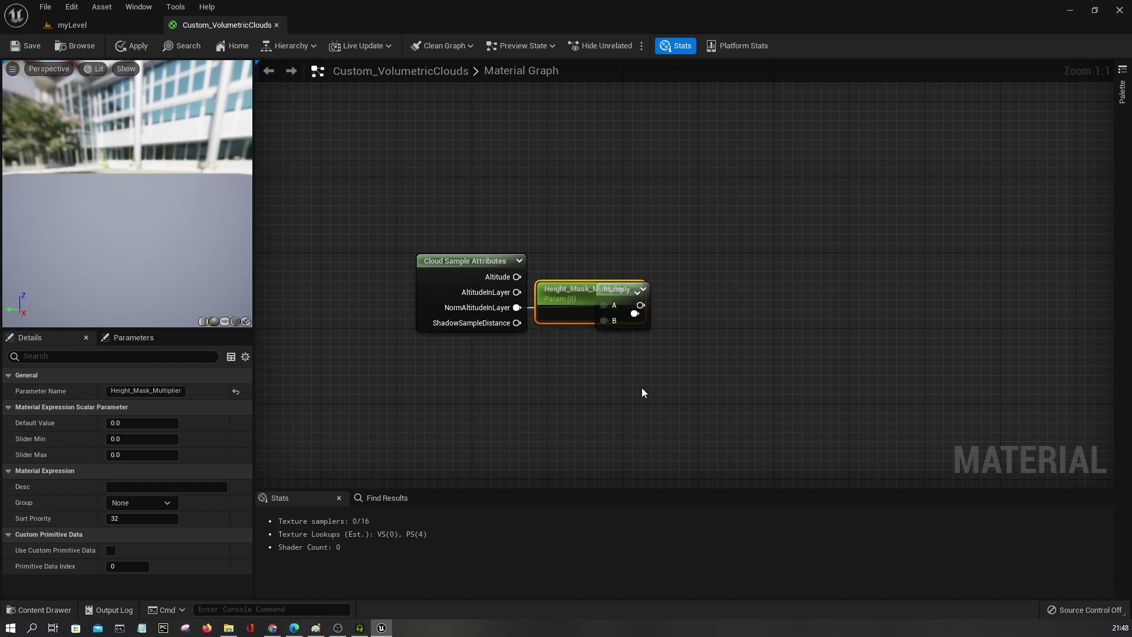
left_click_drag(586, 293, 507, 348)
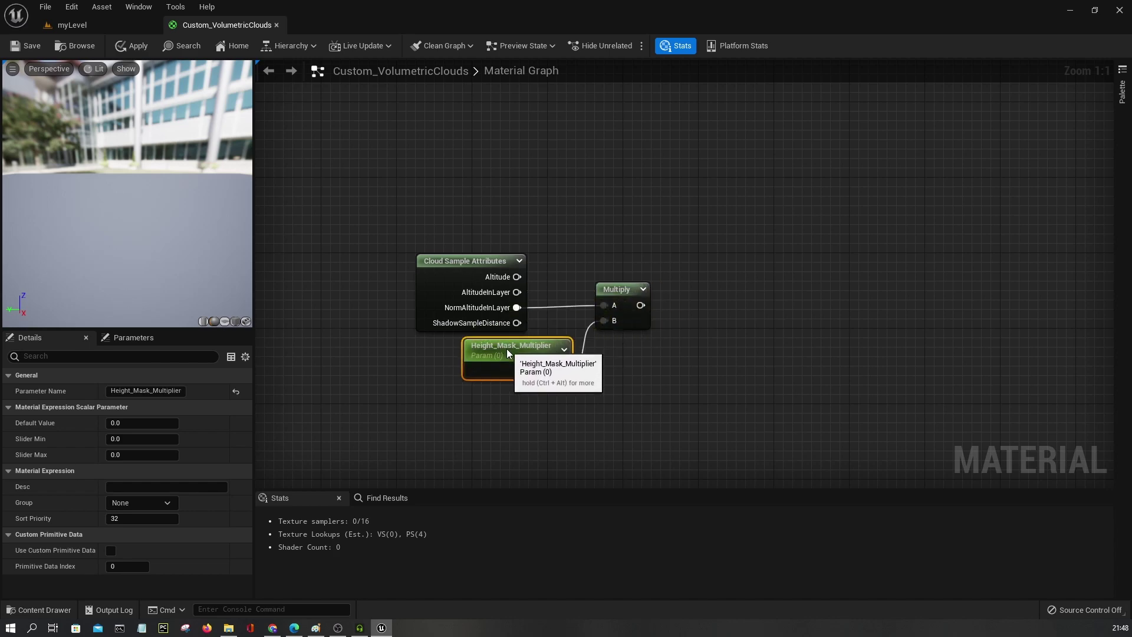
- Set the Height_Mask_Multiplier parameter's default value to 2
left_click(165, 424)
type("2")
key("Return")
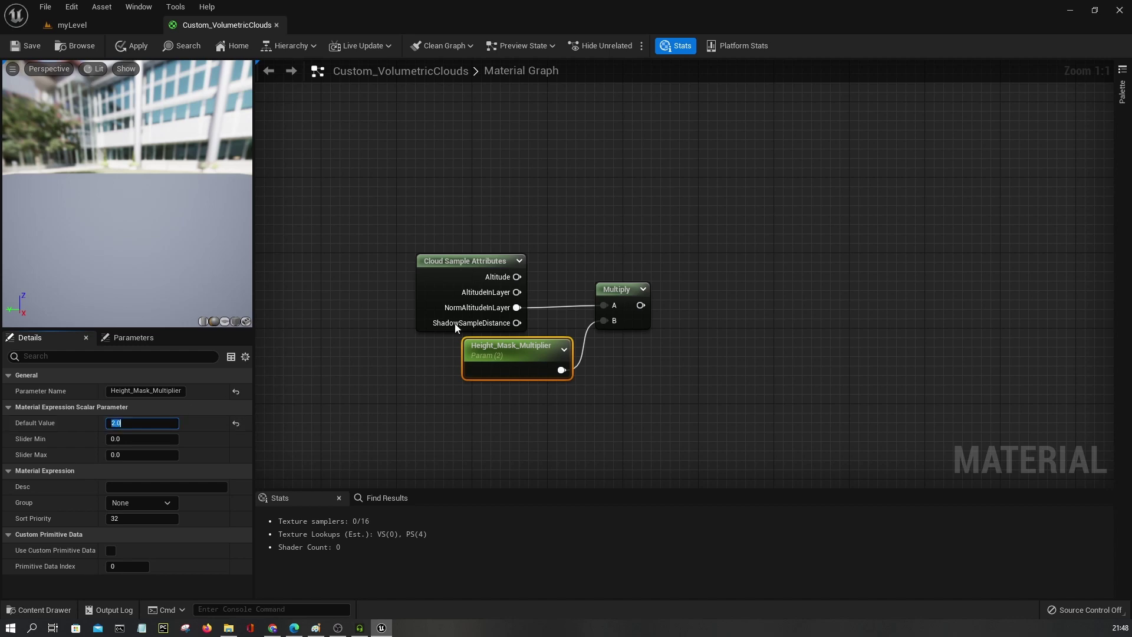
- Feed the height mask Multiply output into the Base of a new Power node and space it farther along
left_click_drag(640, 305, 705, 286)
type("power")
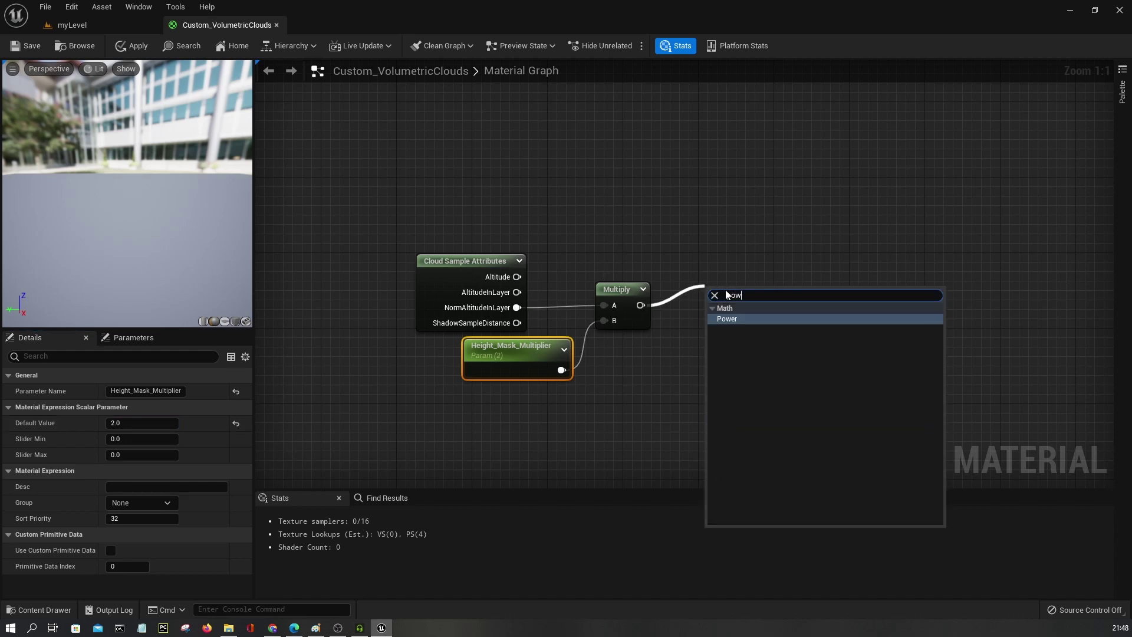
left_click(740, 317)
left_click_drag(753, 298, 756, 293)
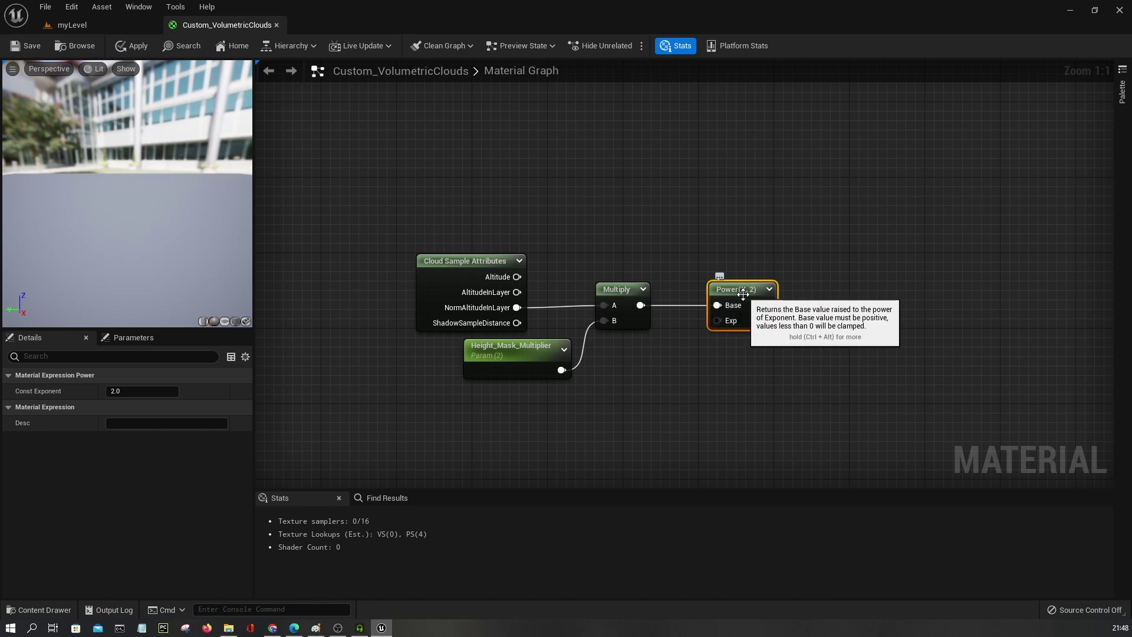
left_click_drag(743, 294, 809, 293)
- Promote the Power node's Exp input to a parameter named "Height_Mask Contrast" and place it below the chain
right_click(792, 320)
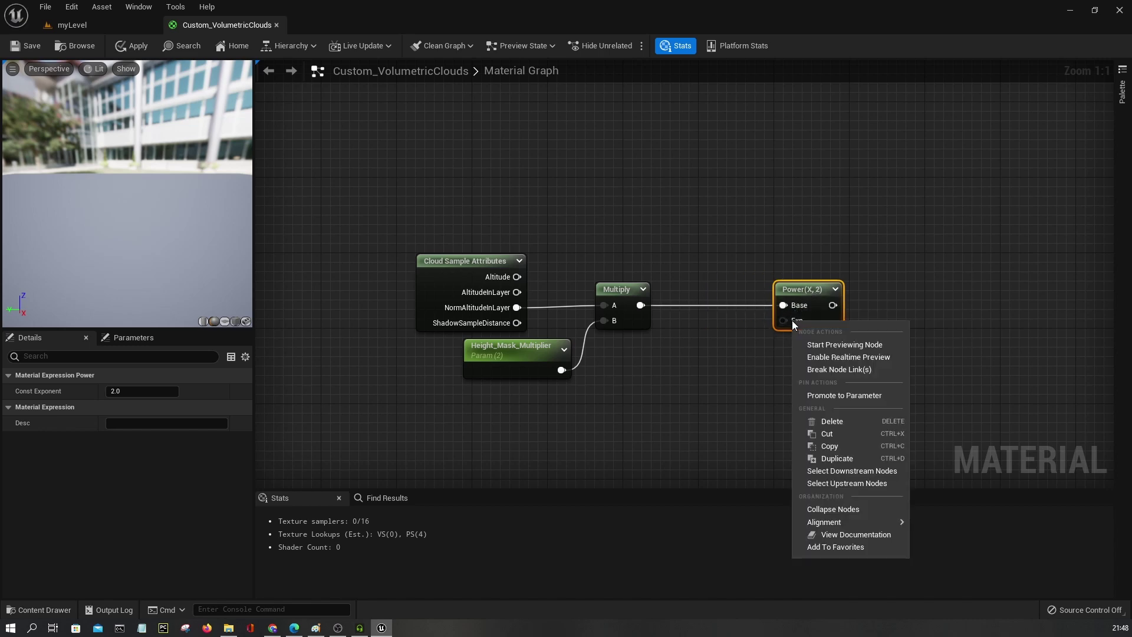
left_click(844, 398)
type("Height_Contras")
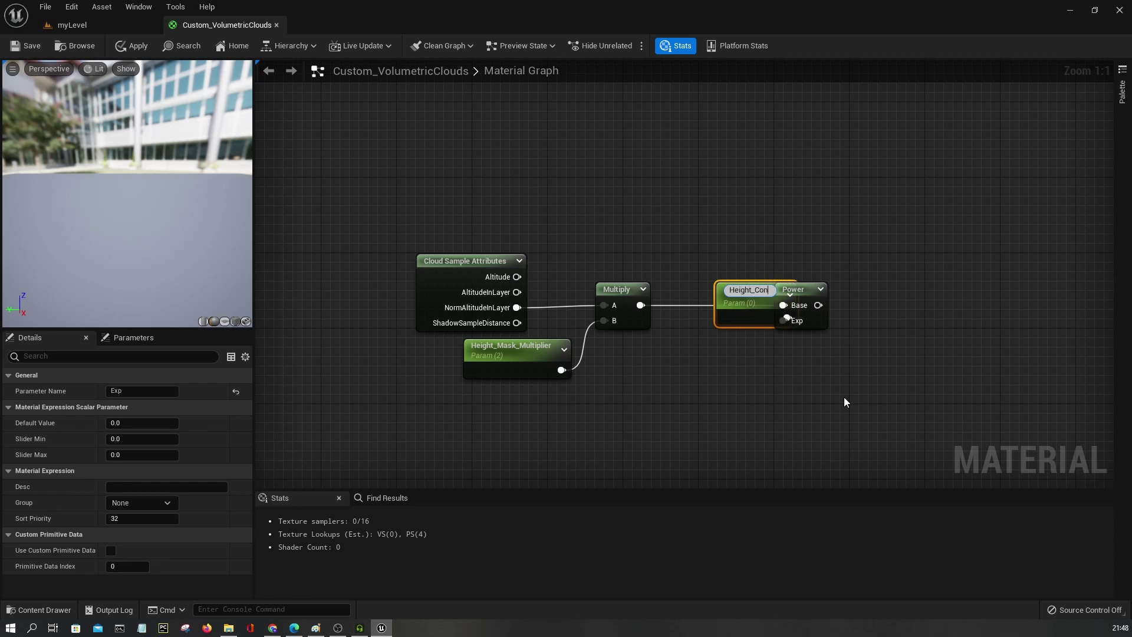
key("BackSpace")
key("BackSpace")
key("BackSpace")
key("BackSpace")
key("BackSpace")
key("BackSpace")
key("BackSpace")
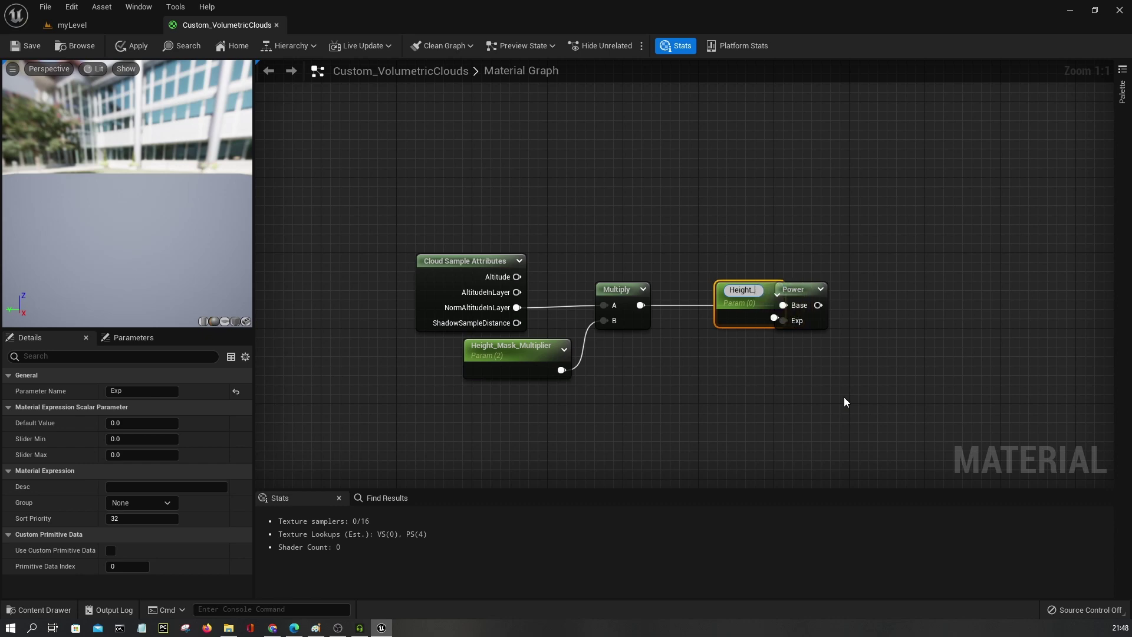
type("Mask Contrast")
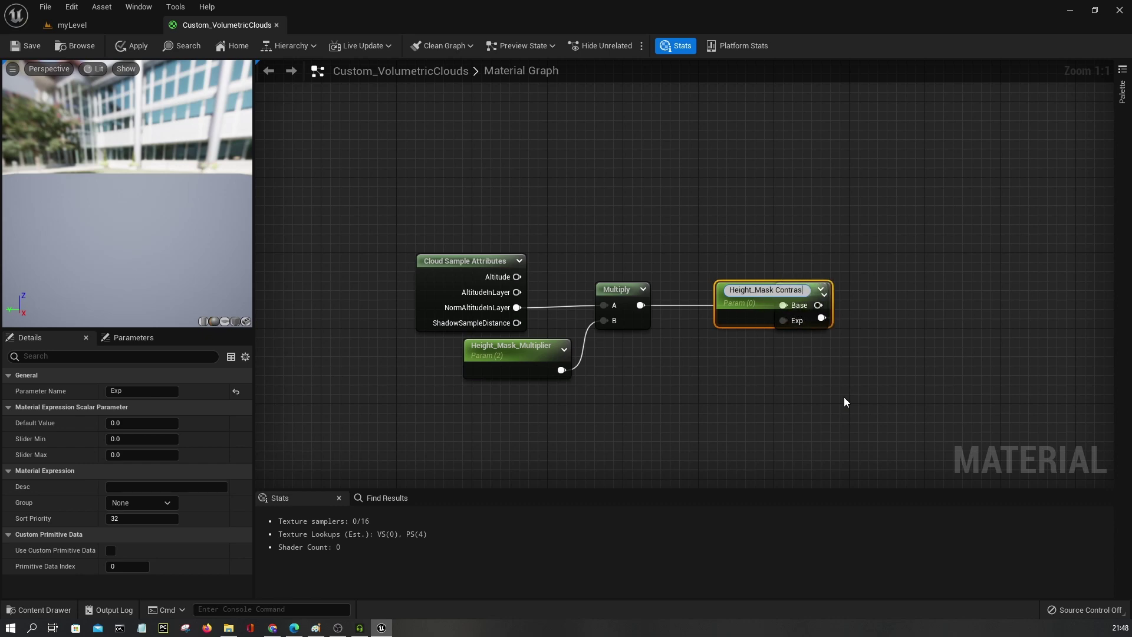
key("Return")
left_click_drag(749, 303, 679, 401)
right_click_drag(696, 367, 606, 398)
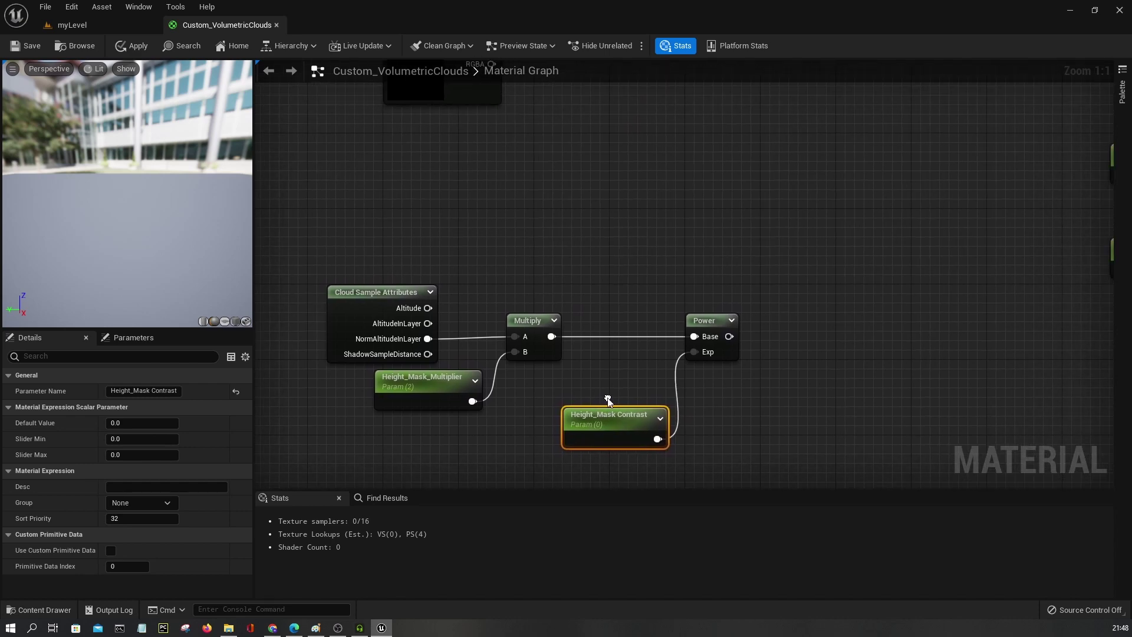
- Connect the Power output to a new Saturate node and align it with the chain
left_click(638, 373)
left_click_drag(729, 338, 759, 239)
type("sat")
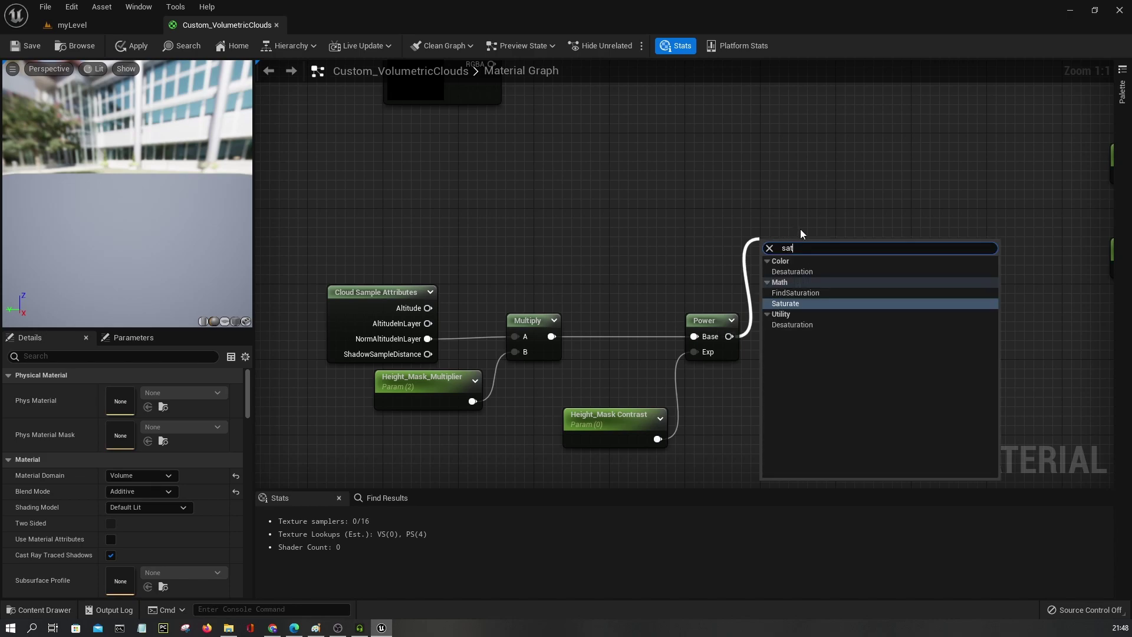
key("Return")
left_click_drag(766, 247, 803, 320)
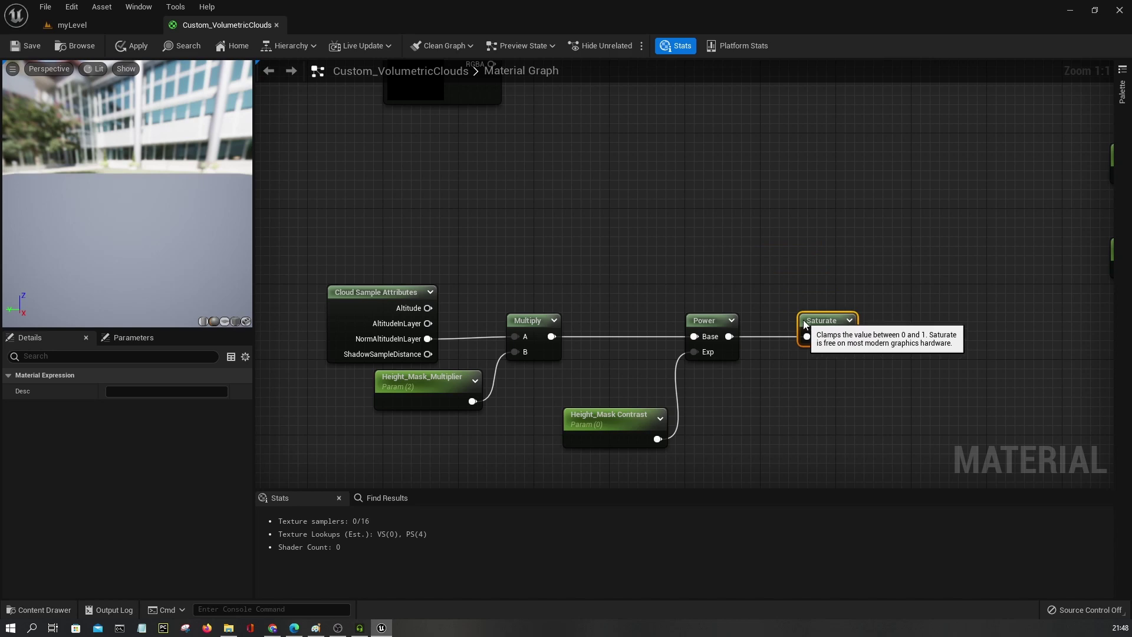
- Set the Height_Mask Contrast parameter's default value to 3
left_click(615, 413)
left_click(144, 420)
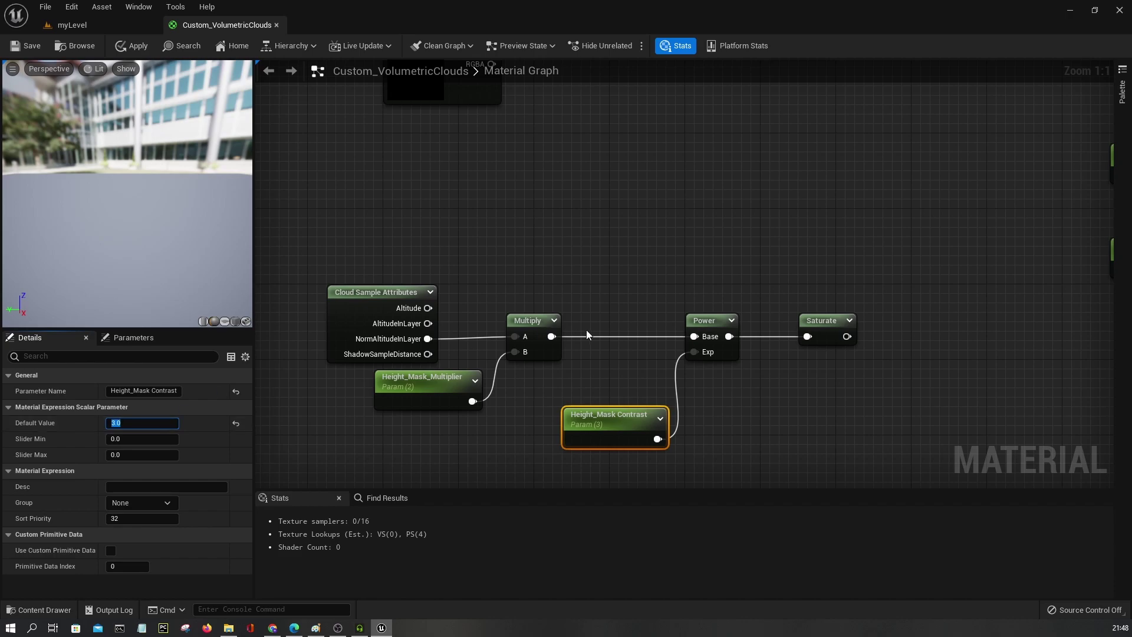
scroll(526, 347, "down", 3)
- Connect the Saturate output to the A input of a new Multiply node above the height mask chain
left_click_drag(433, 420, 684, 339)
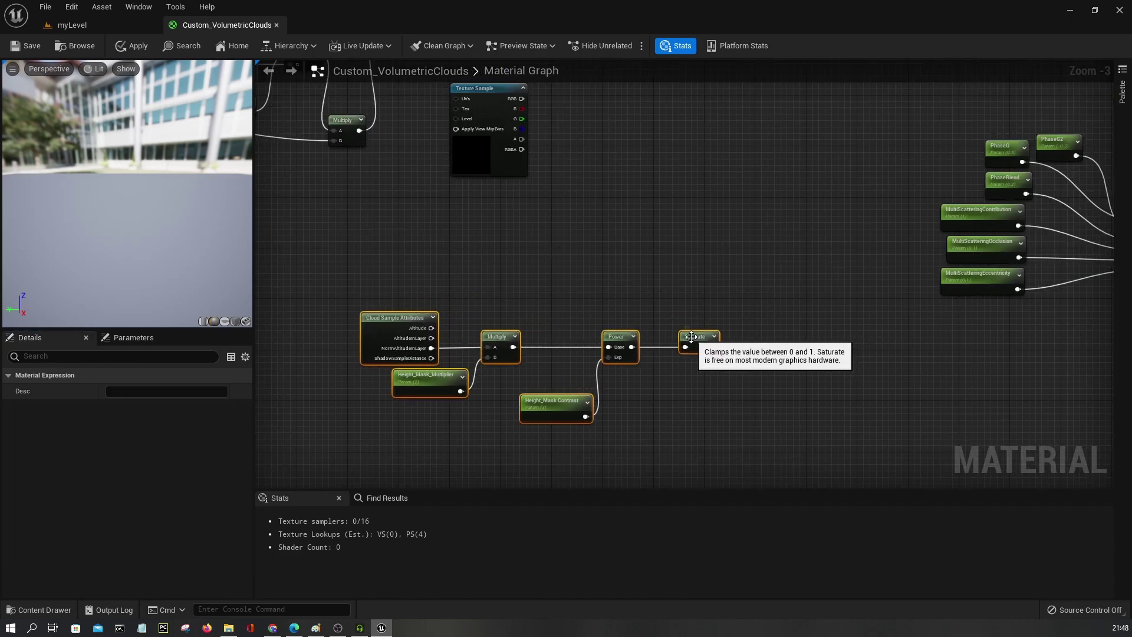
right_click_drag(722, 364, 734, 411)
left_click_drag(726, 391, 766, 157)
type("mul")
key("Return")
right_click_drag(695, 191, 809, 214)
scroll(779, 225, "up", 1)
scroll(726, 236, "down", 2)
- Lower the new Multiply node slightly and shift the erosion Texture Sample away from it to open up space
left_click_drag(519, 413, 770, 356)
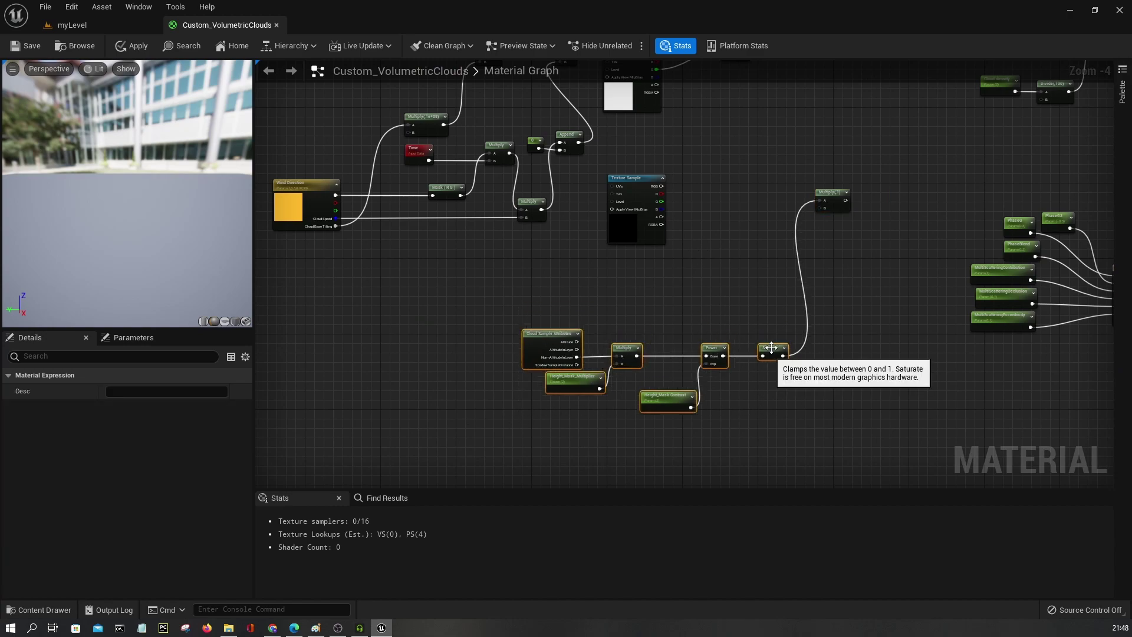
left_click_drag(832, 198, 828, 230)
left_click(820, 254)
scroll(810, 250, "up", 2)
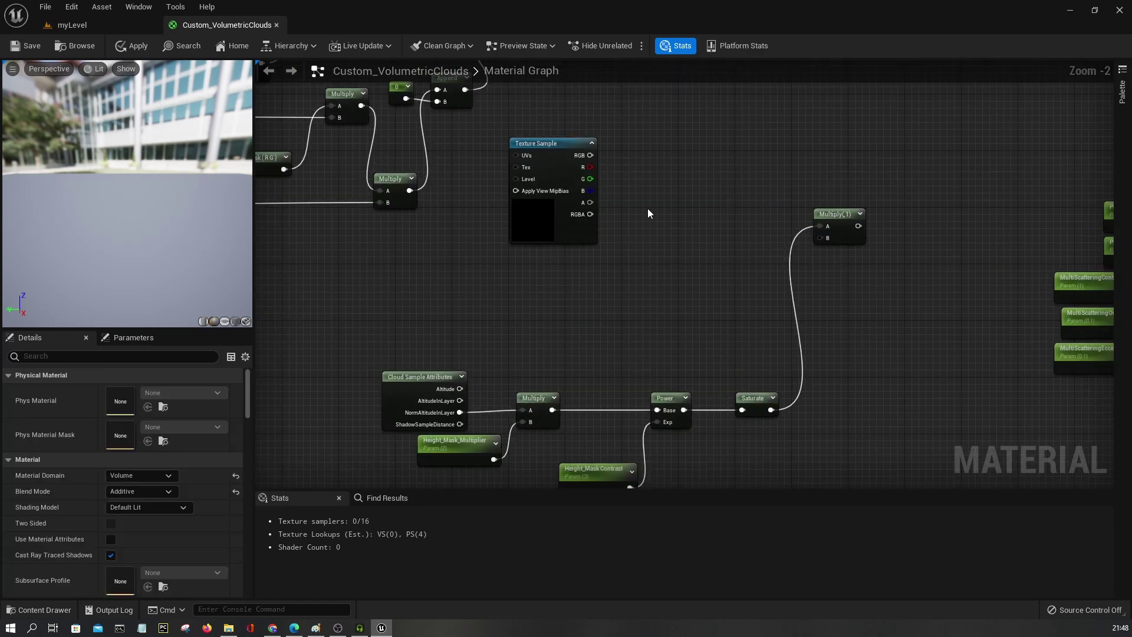
left_click(535, 221)
left_click_drag(536, 220, 514, 221)
left_click(691, 310)
left_click(750, 399)
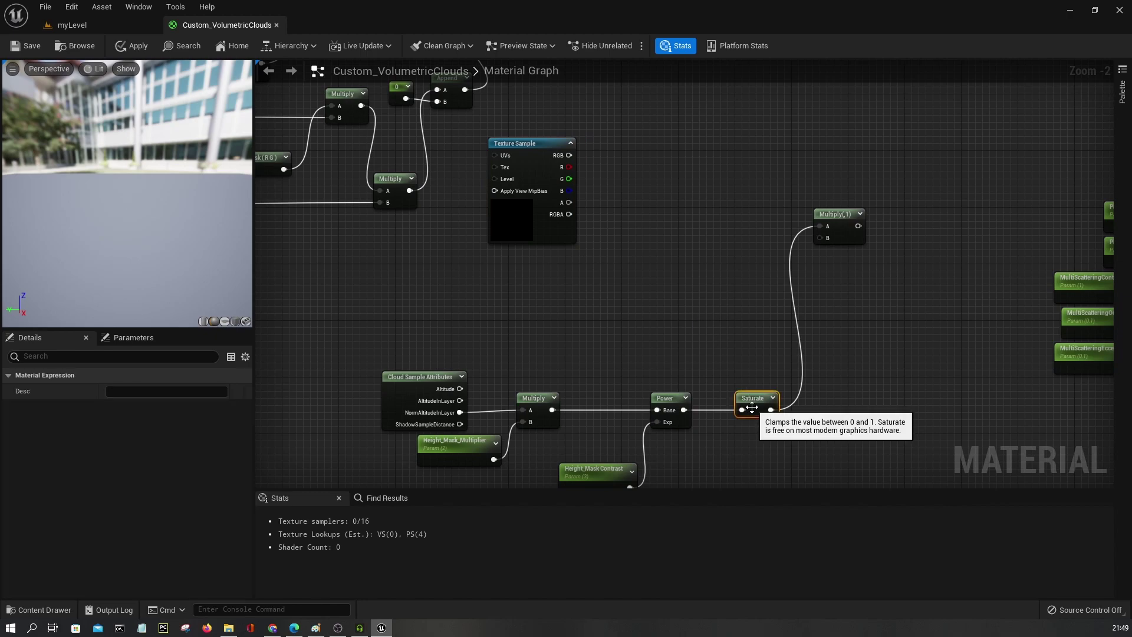
left_click(741, 328)
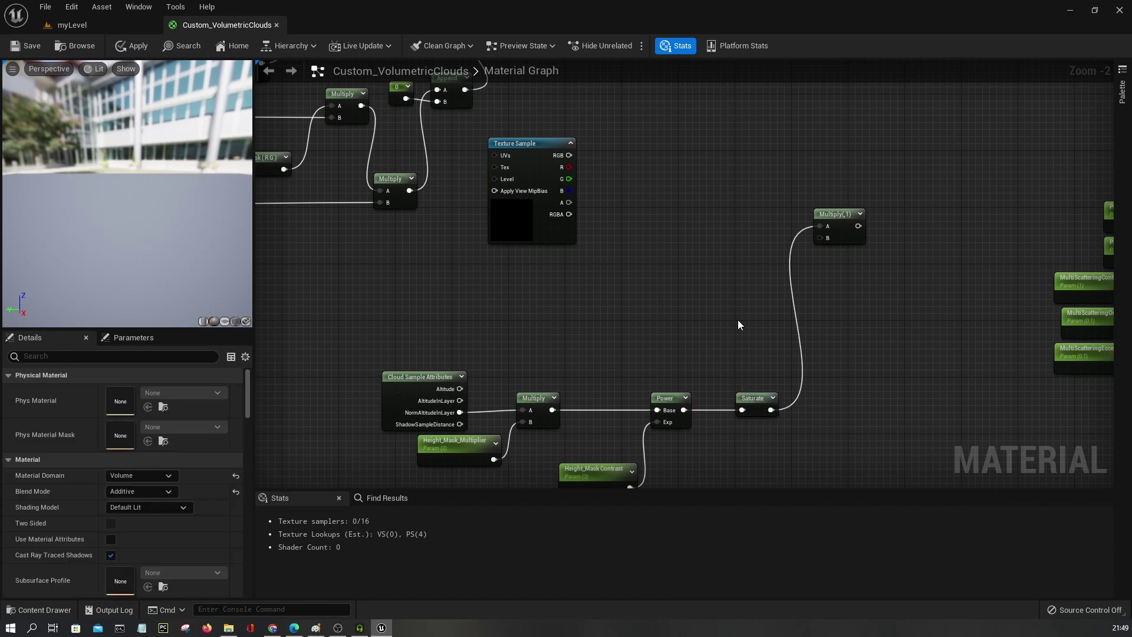
- Connect the green output of the erosion Texture Sample to the Base of a new Power node
left_click(539, 215)
right_click_drag(633, 186, 675, 326)
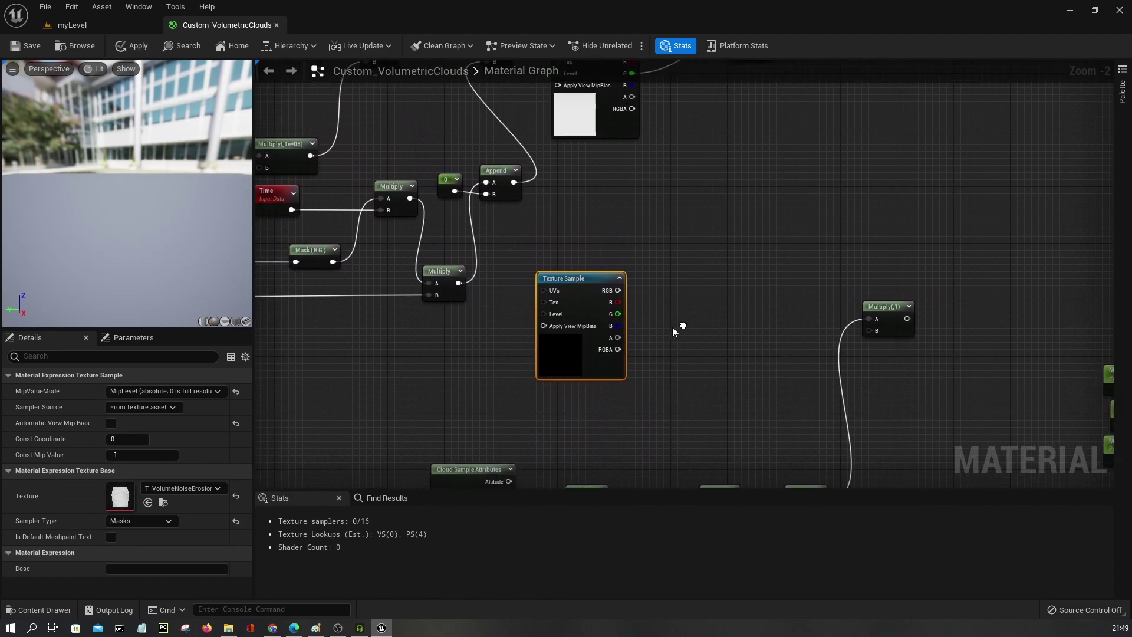
left_click_drag(611, 316, 674, 286)
type("pow")
key("Return")
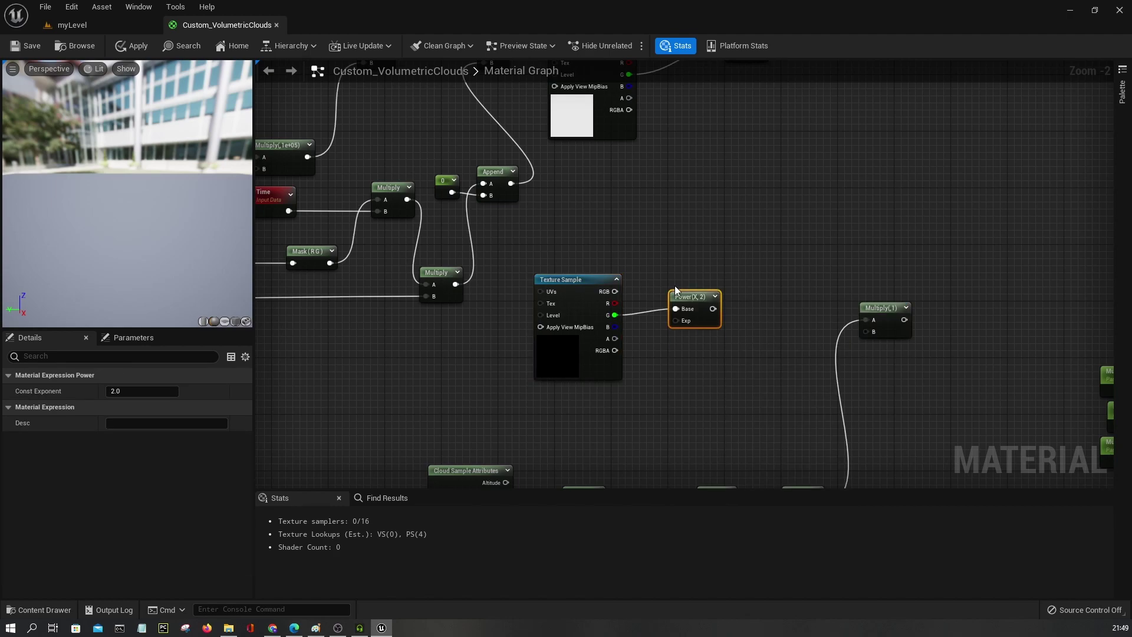
- Create a scalar parameter named erosion contrast on the new Power node's Exp input and place it above the node
scroll(684, 287, "up", 2)
right_click(680, 331)
left_click(715, 402)
type("erosion contrast")
key("Return")
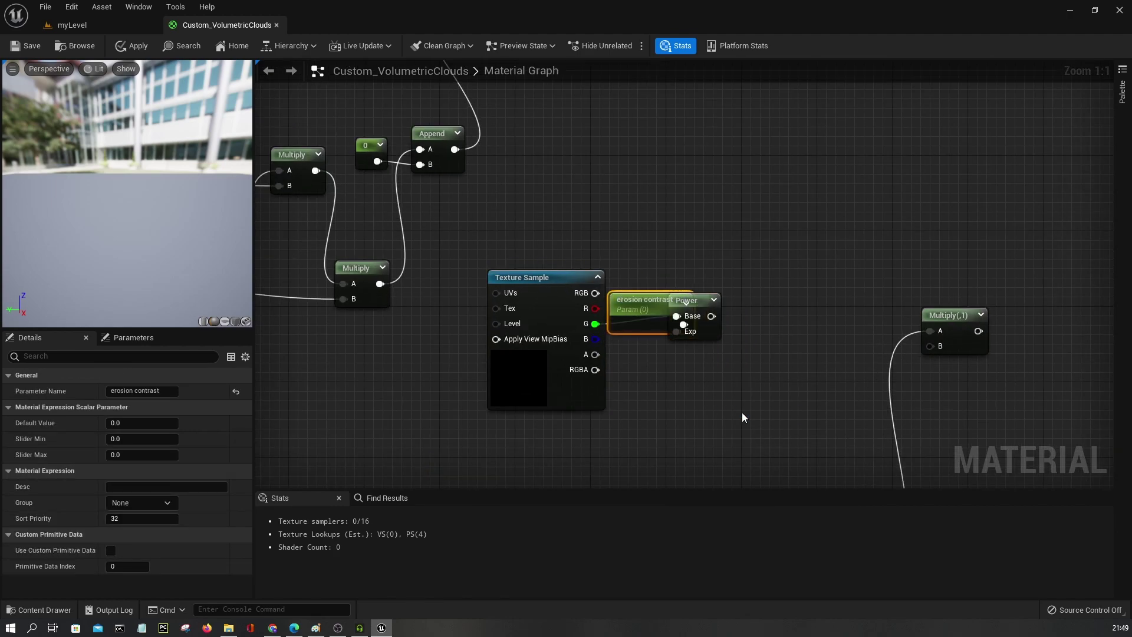
left_click_drag(629, 281, 628, 225)
- Multiply the Power output by a new Erosion Intensity scalar parameter and place that parameter above the Multiply node
left_click_drag(712, 316, 784, 322)
type("mul")
key("Return")
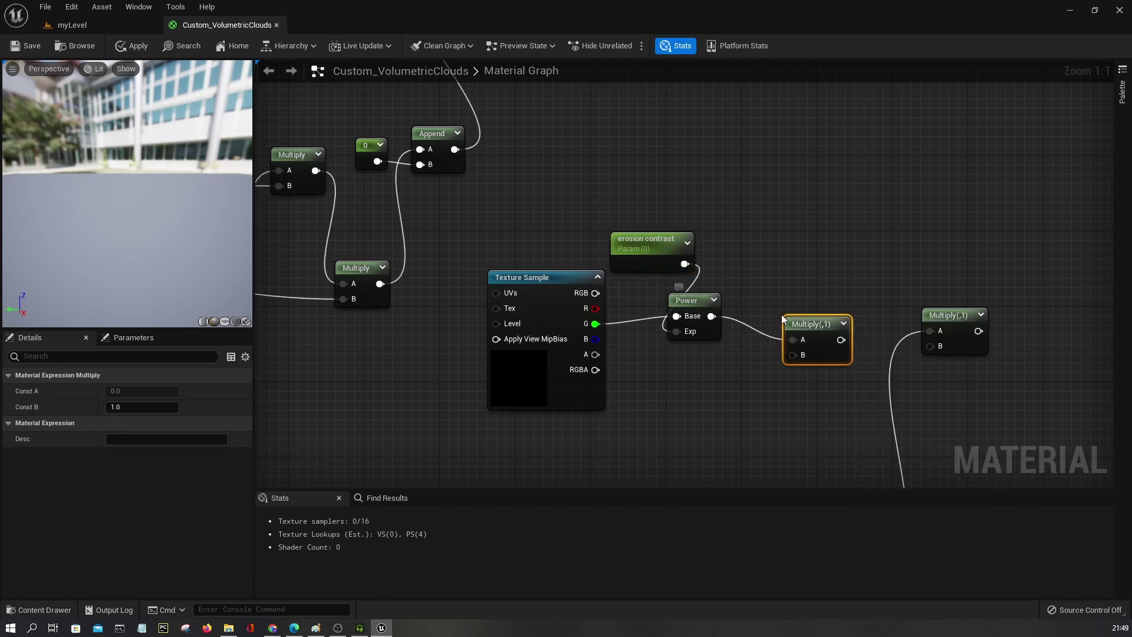
right_click(797, 355)
left_click(837, 430)
type("Erosion Intensity")
key("Return")
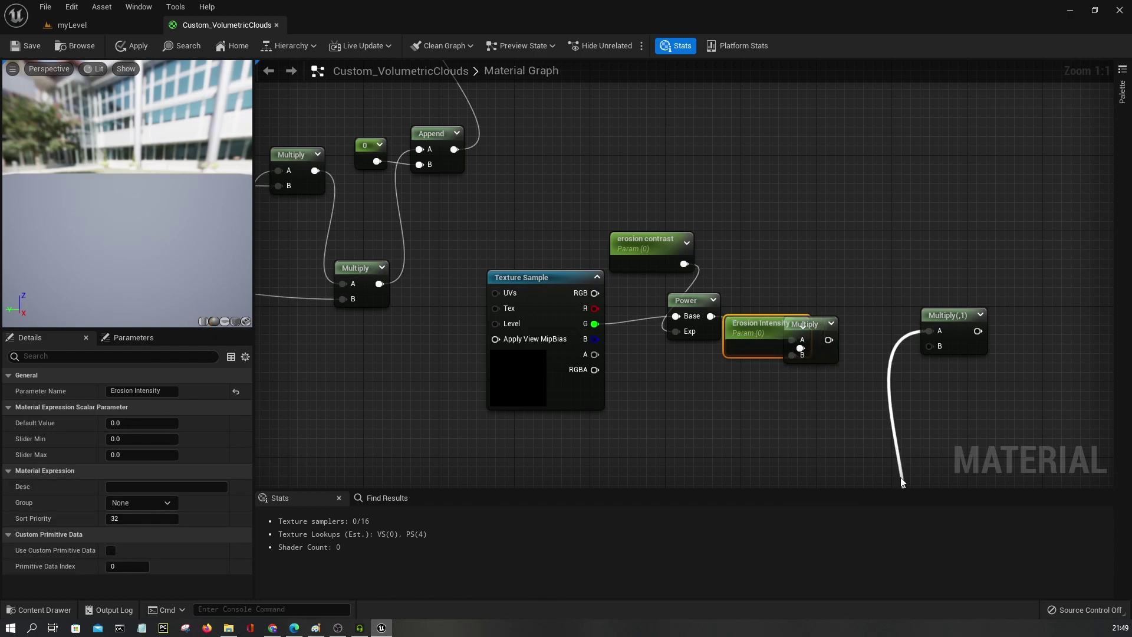
left_click_drag(759, 339, 747, 236)
- Rename the erosion contrast parameter as Erosion contrast
left_click(646, 259)
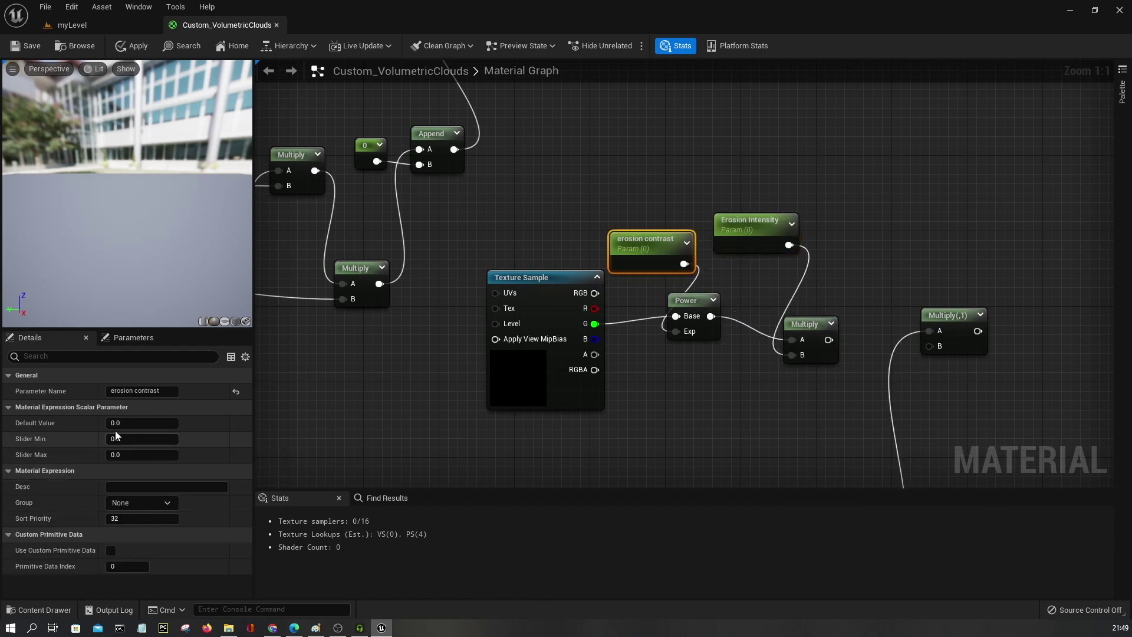
left_click(113, 391)
key("BackSpace")
type("E")
key("Return")
- Assign the Erosion contrast and Erosion Intensity parameters to a parameter group named Erosion
left_click(112, 505)
type("erosi")
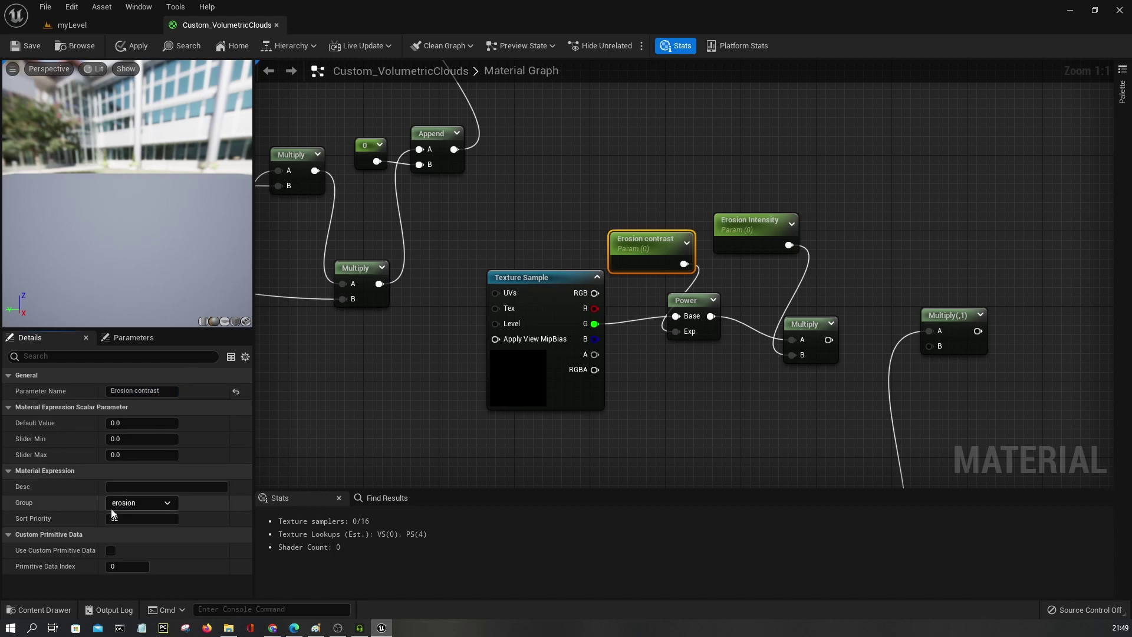
key("ctrl+a")
type("E")
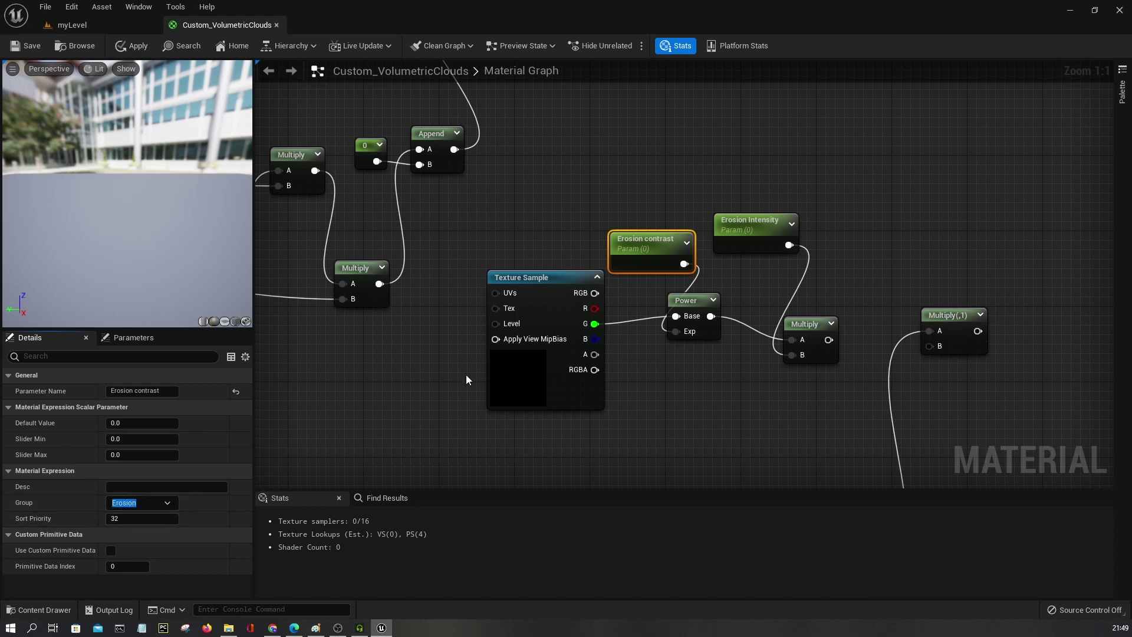
left_click(746, 232)
left_click(170, 503)
left_click(135, 518)
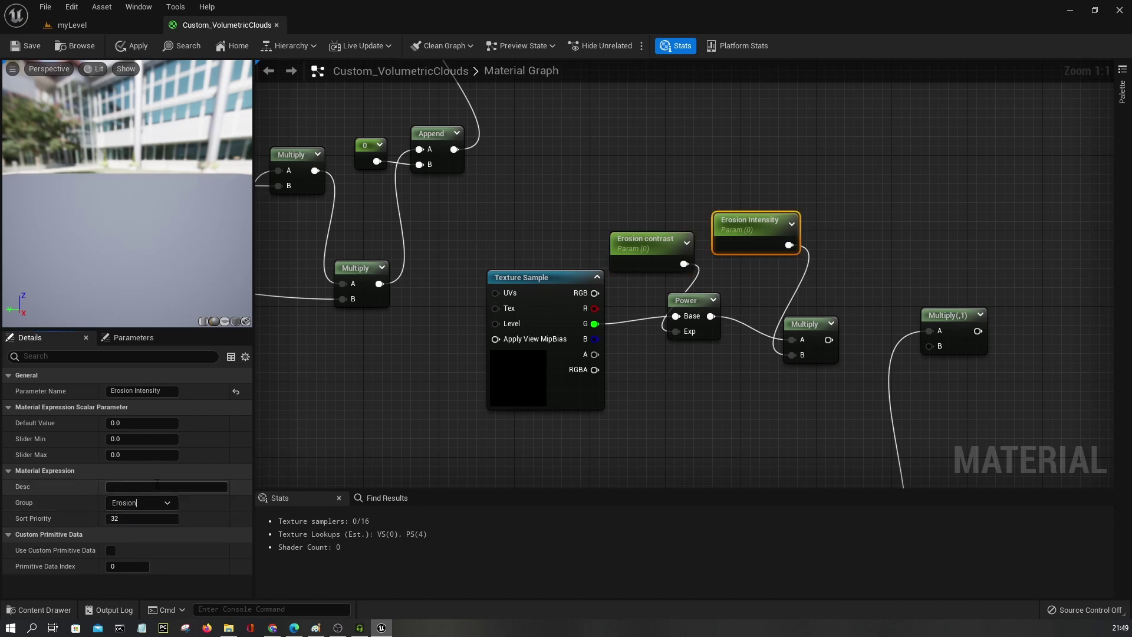
- Connect the Erosion Intensity Multiply to the B input of the height mask's Multiply and tighten the spacing of these nodes
left_click_drag(811, 332, 932, 348)
scroll(841, 355, "down", 2)
right_click_drag(839, 356, 642, 306)
left_click(744, 220)
left_click_drag(684, 248, 670, 248)
left_click_drag(614, 189, 599, 181)
left_click(735, 196)
right_click_drag(735, 197, 718, 275)
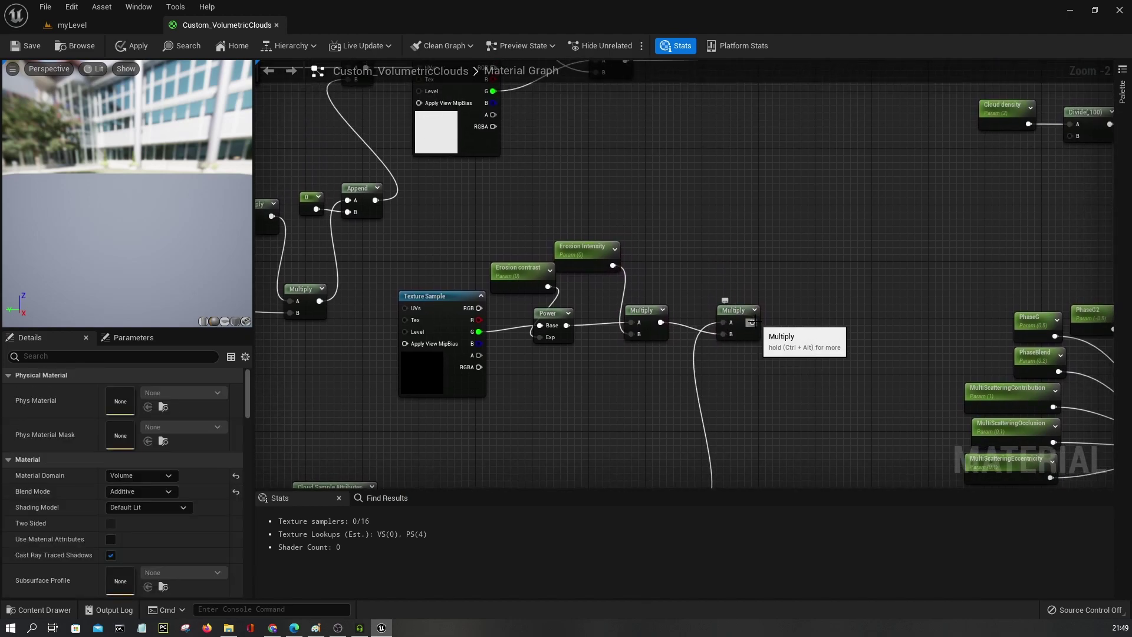
- Add a Subtract node that subtracts the masked erosion Multiply from the output of the existing Subtract node
right_click_drag(739, 334, 657, 395)
left_click_drag(543, 121, 671, 383)
type("sub")
key("Return")
right_click_drag(681, 190, 560, 334)
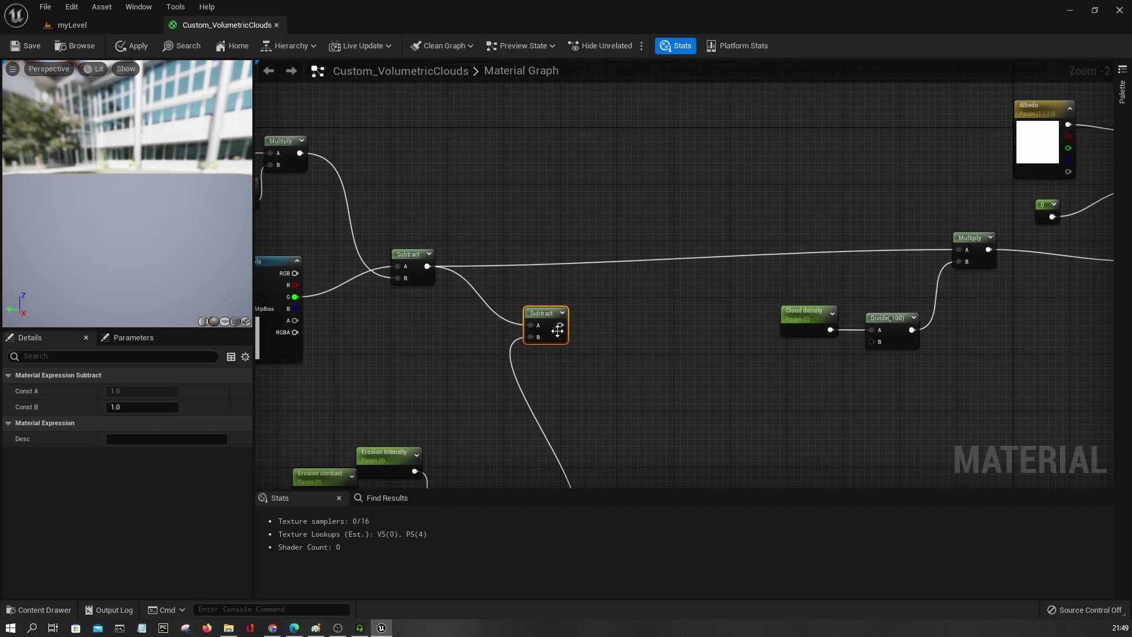
- Place the new Subtract in line with the existing one and feed its output into the cloud density Multiply's A input
left_click_drag(561, 325, 604, 253)
right_click_drag(548, 347, 859, 214)
right_click_drag(633, 425, 766, 253)
left_click_drag(624, 316, 765, 219)
left_click_drag(598, 330, 759, 234)
- Move the erosion texture and height mask nodes together further down the graph
left_click(678, 182)
scroll(659, 191, "down", 3)
left_click_drag(631, 405, 867, 177)
left_click_drag(749, 174, 745, 244)
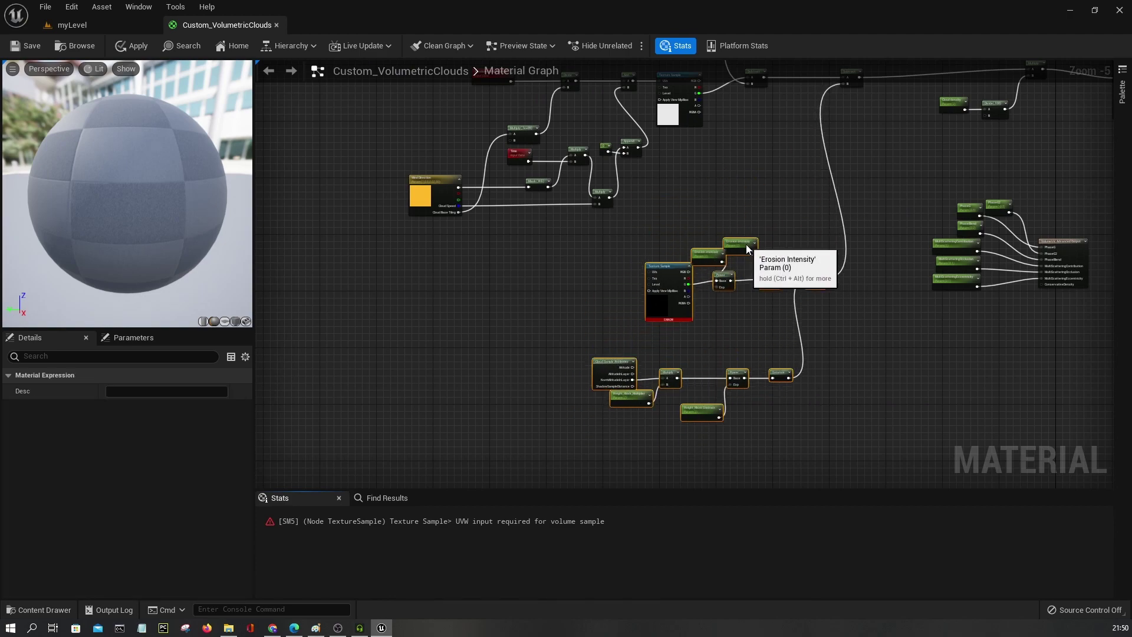
- Duplicate the Absolute World Position, Divide and 100000 Multiply nodes into the space beside the erosion Texture Sample
left_click(586, 277)
scroll(592, 260, "up", 2)
right_click_drag(592, 261, 710, 457)
left_click_drag(484, 234, 670, 122)
key("ctrl+c")
right_click_drag(617, 371, 617, 200)
key("ctrl+v")
left_click(558, 336)
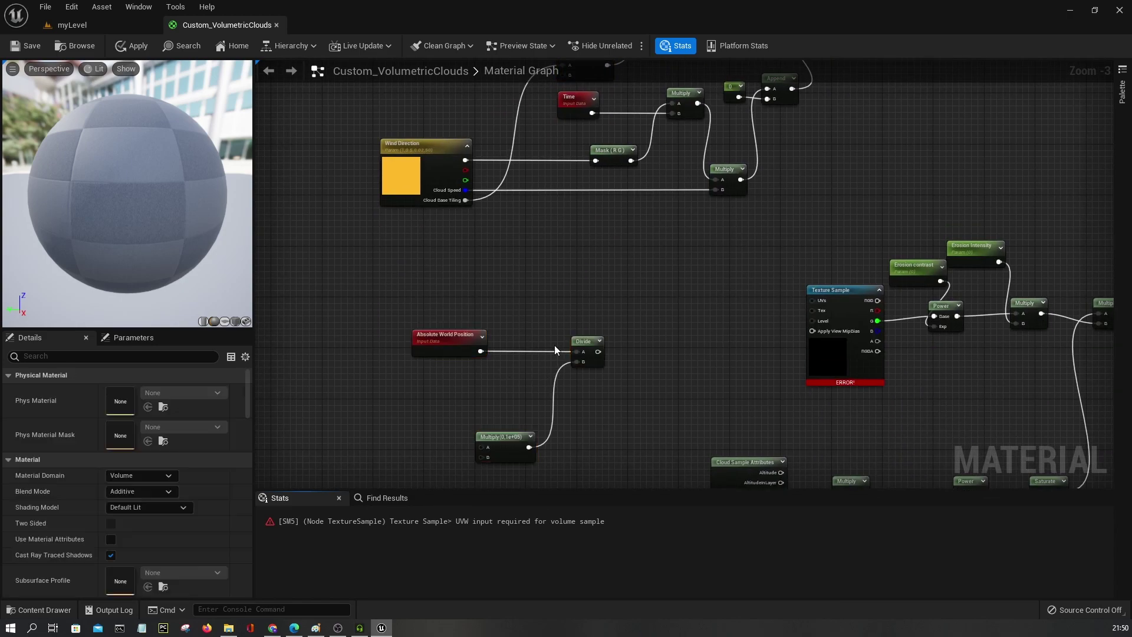
- Create an Erosion Scale parameter with default value 50 on the copied Multiply's A input and place it beside the node
left_click_drag(504, 437, 502, 419)
scroll(601, 299, "up", 2)
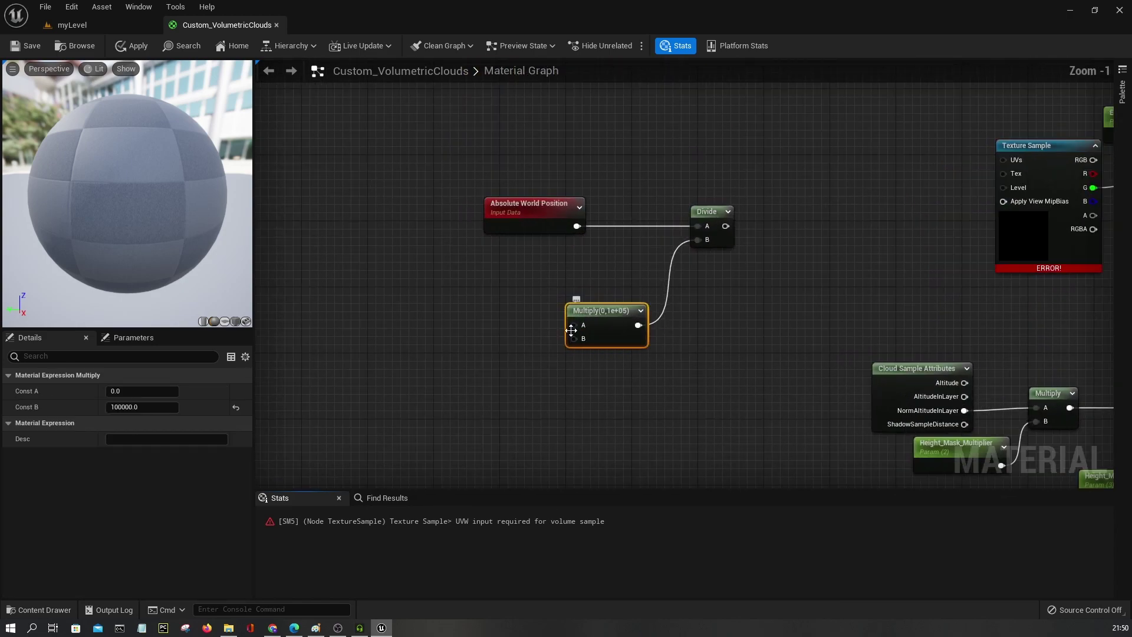
right_click(578, 325)
left_click(608, 400)
type("Erosion Scale")
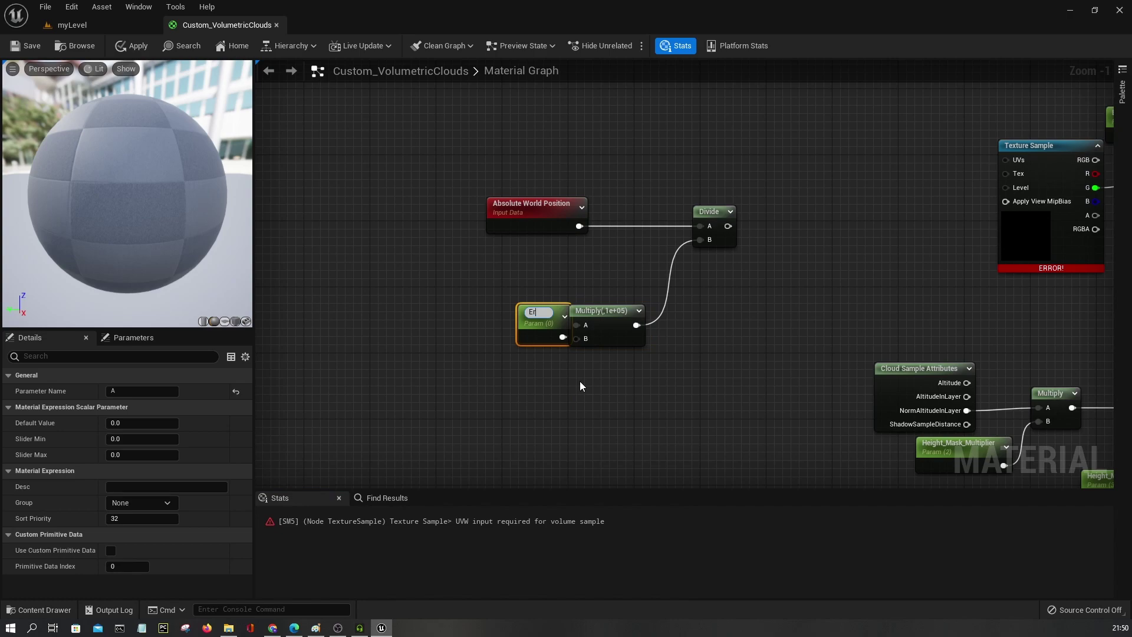
key("Return")
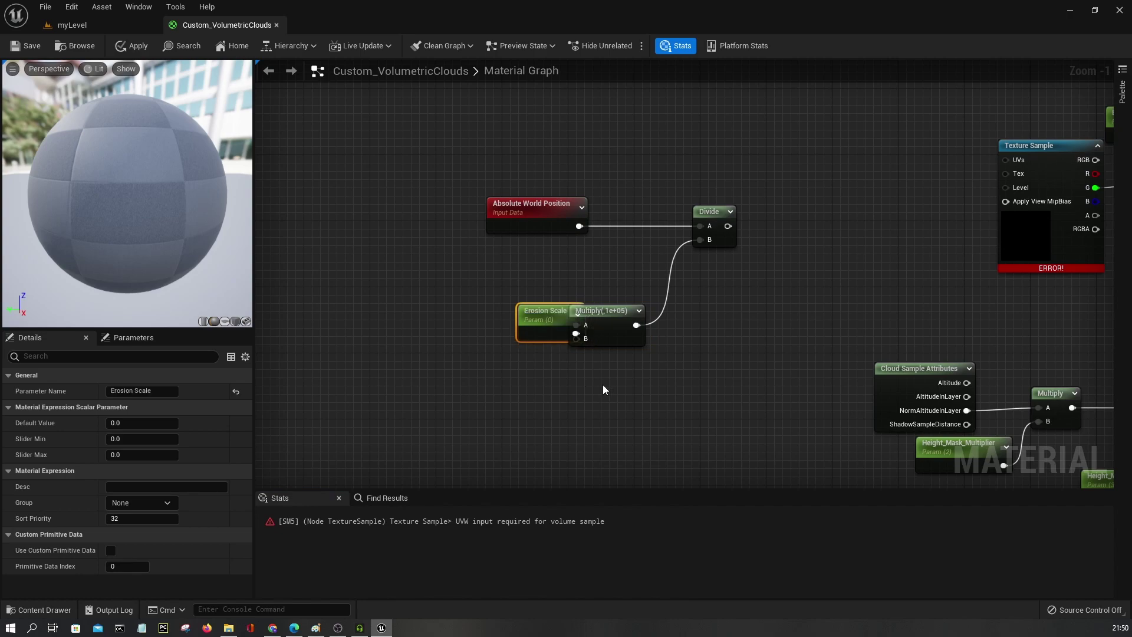
type("50")
left_click_drag(551, 328, 512, 328)
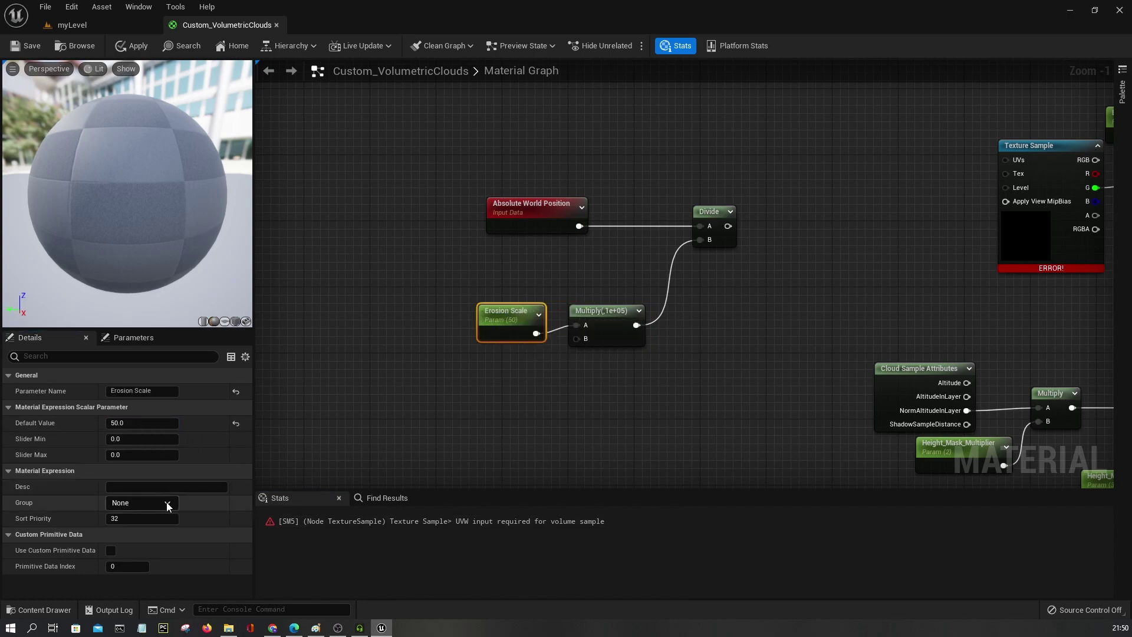
- Review the copied world position nodes, the erosion Texture Sample's settings and the Wind Direction parameter's channels
left_click(556, 412)
right_click_drag(556, 412, 445, 416)
scroll(444, 416, "down", 3)
right_click_drag(462, 229, 444, 282)
left_click_drag(439, 237, 439, 237)
left_click(482, 319)
left_click(403, 369)
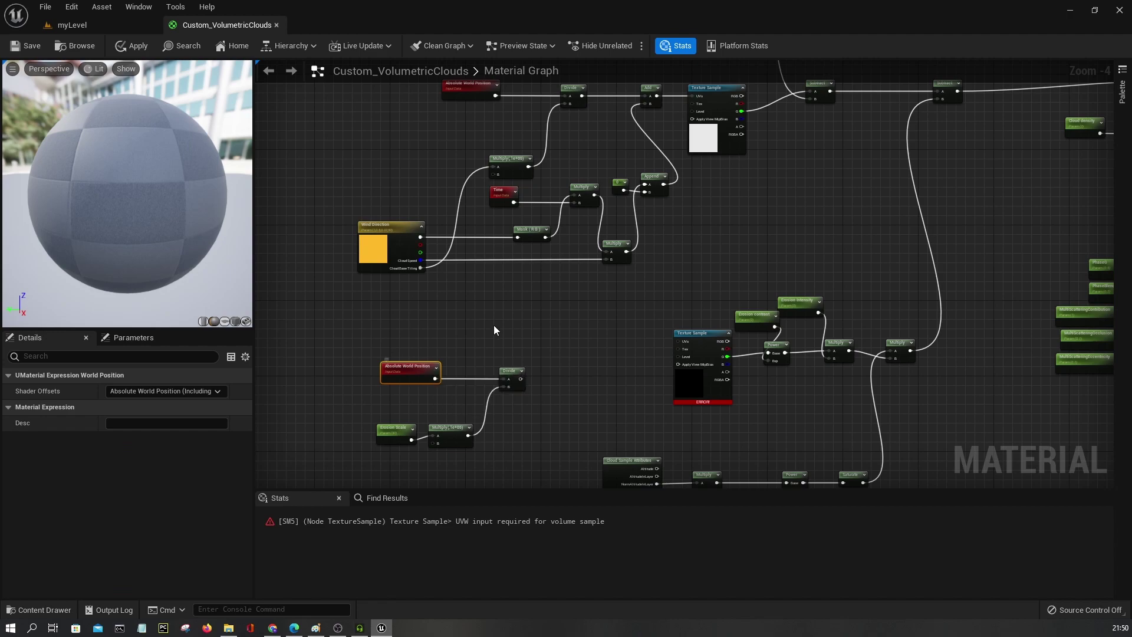
left_click(699, 362)
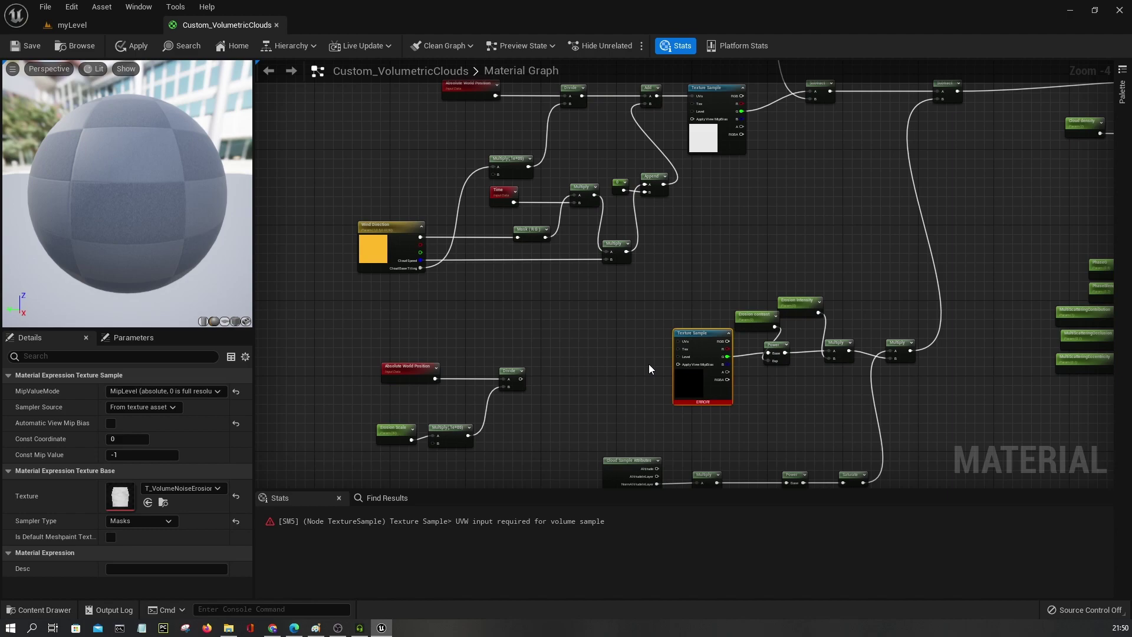
scroll(563, 205, "up", 1)
right_click_drag(422, 314, 472, 361)
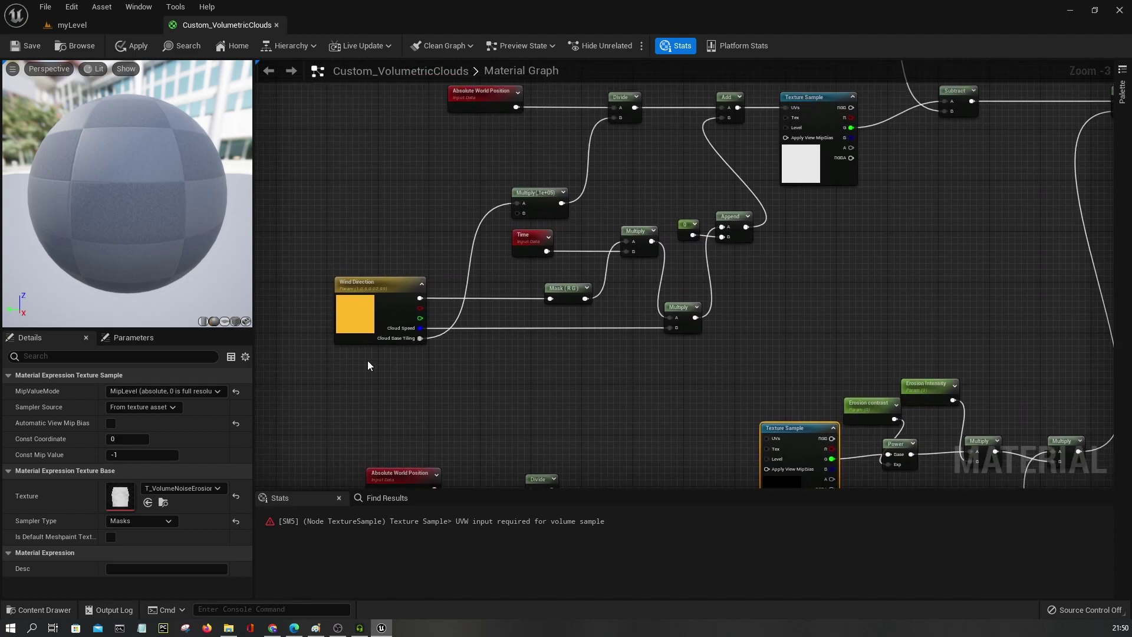
left_click(377, 329)
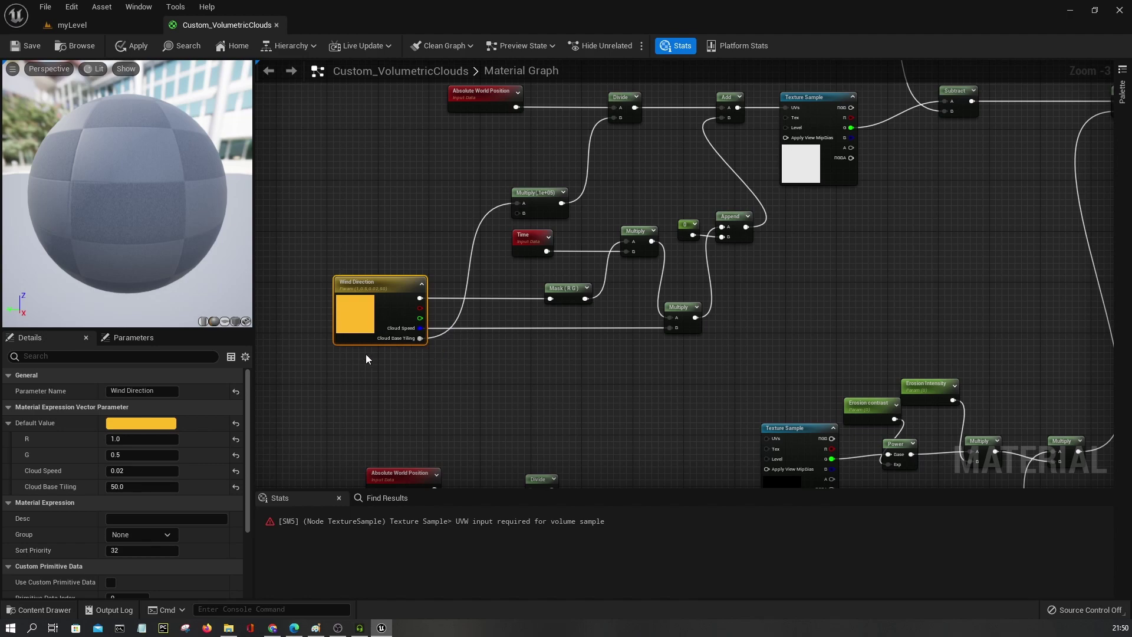
right_click_drag(397, 476, 430, 359)
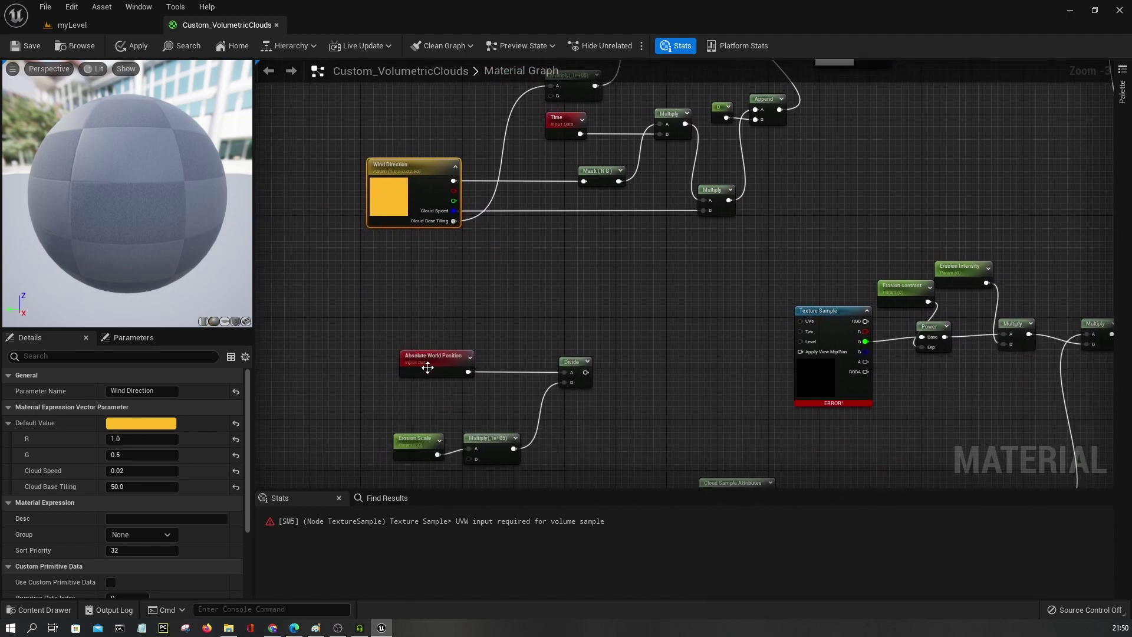
- Move the copied world position nodes slightly up and left, and nudge Erosion Scale with its Multiply closer to them
left_click_drag(535, 334, 558, 348)
left_click(508, 314)
left_click_drag(375, 444, 485, 423)
left_click(475, 422)
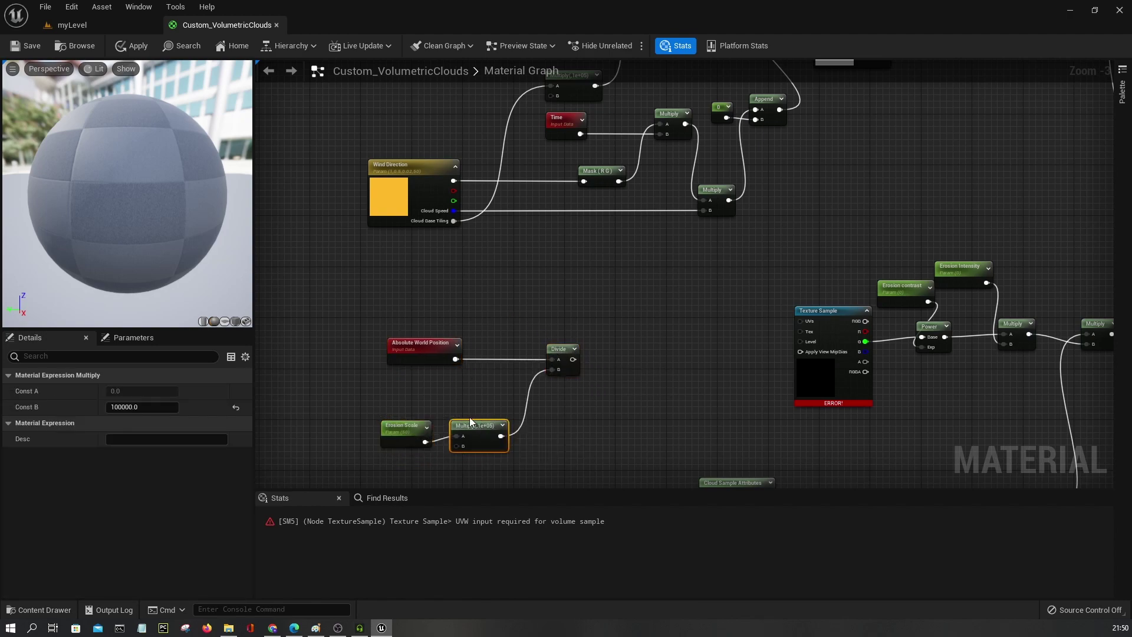
left_click(406, 437, "ctrl")
left_click_drag(481, 424, 473, 415)
left_click(512, 304)
- Connect the copied Divide output to the A input of a new Add node in line before the erosion Texture Sample
right_click_drag(517, 248, 524, 286)
left_click_drag(526, 332, 542, 328)
left_click_drag(610, 264, 644, 329)
type("add")
key("Return")
right_click_drag(627, 299, 678, 359)
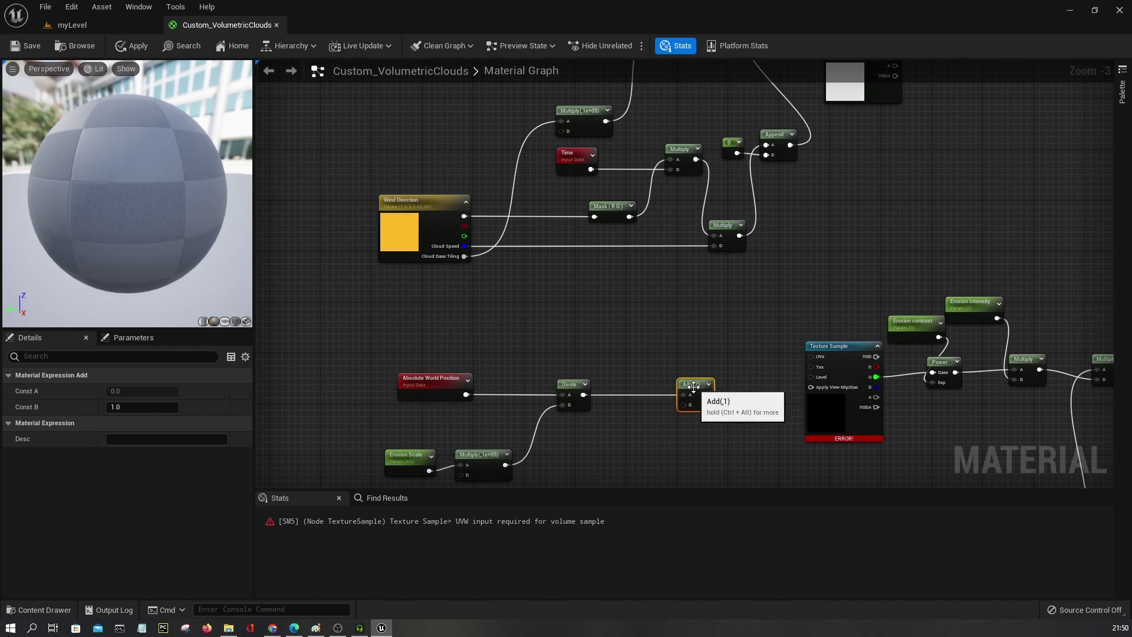
left_click_drag(694, 386, 687, 393)
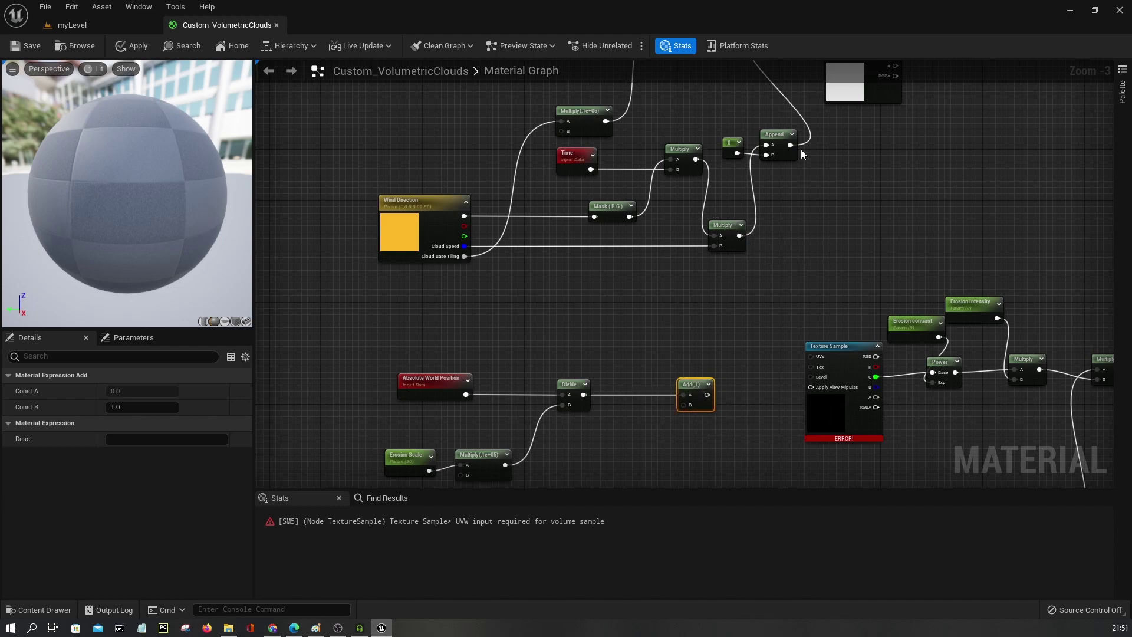
- Multiply the wind Append output by a new Erosion Speed parameter in the Erosion group, placed beside the Multiply node
left_click_drag(790, 145, 805, 254)
type("multiply")
key("Return")
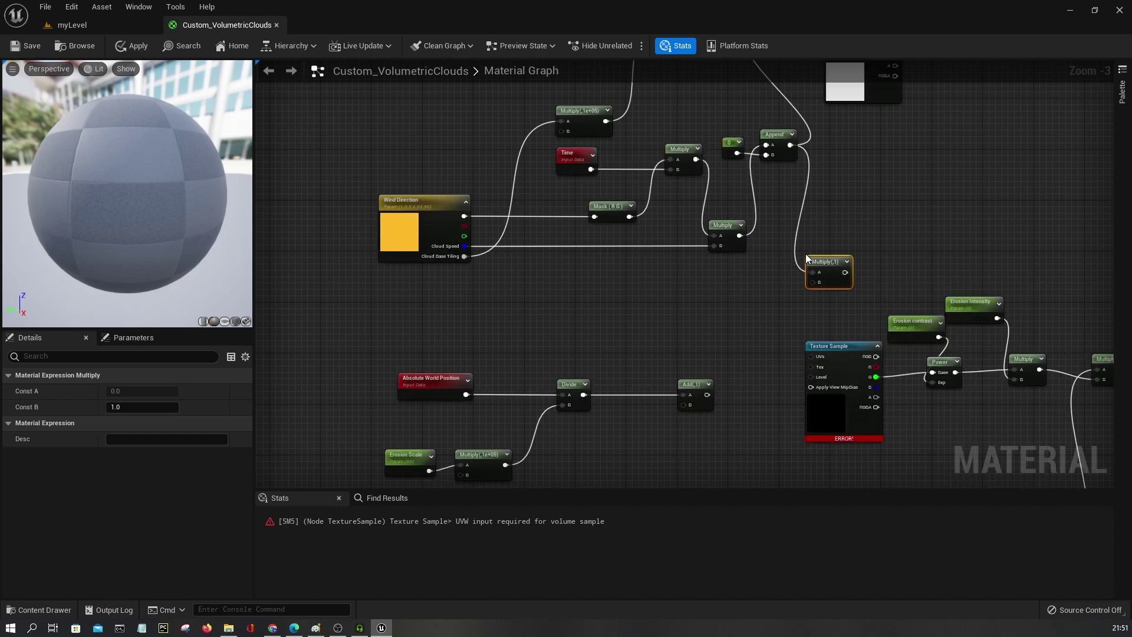
right_click(811, 283)
left_click(843, 335)
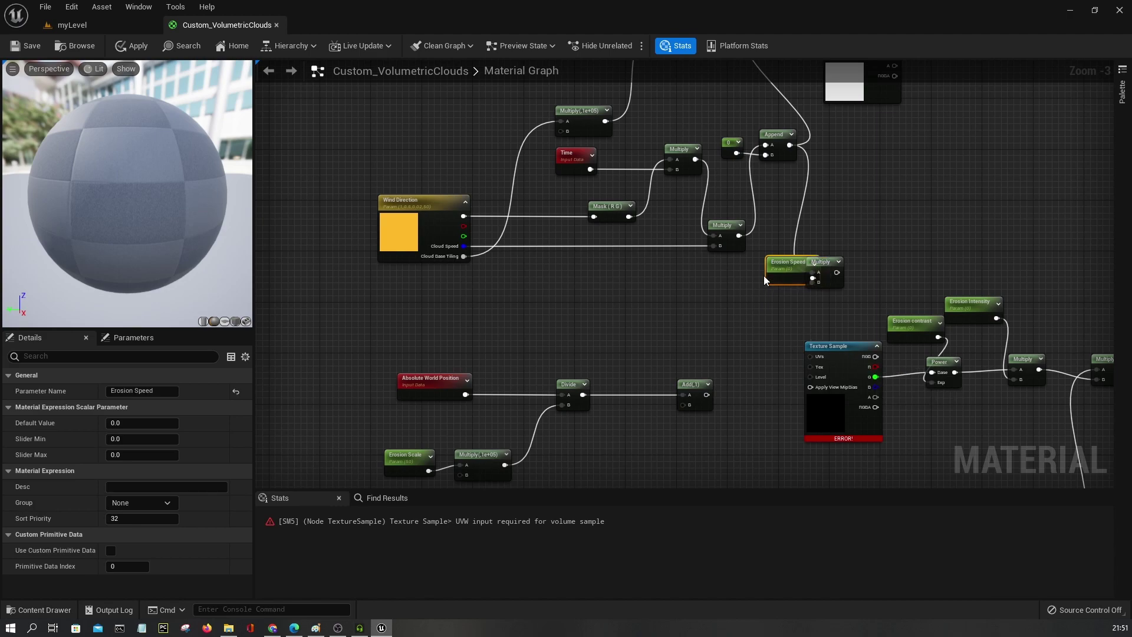
left_click_drag(764, 280, 712, 294)
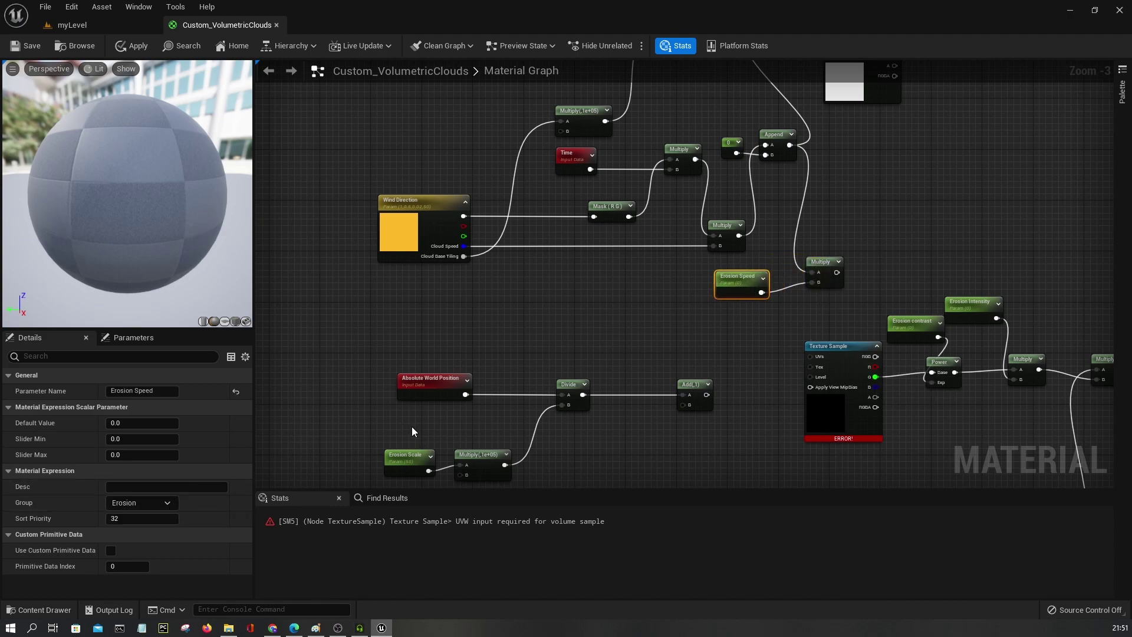
- Set the Erosion Speed parameter's default value to -0.3
left_click(413, 426)
left_click(393, 471)
right_click_drag(768, 355, 593, 357)
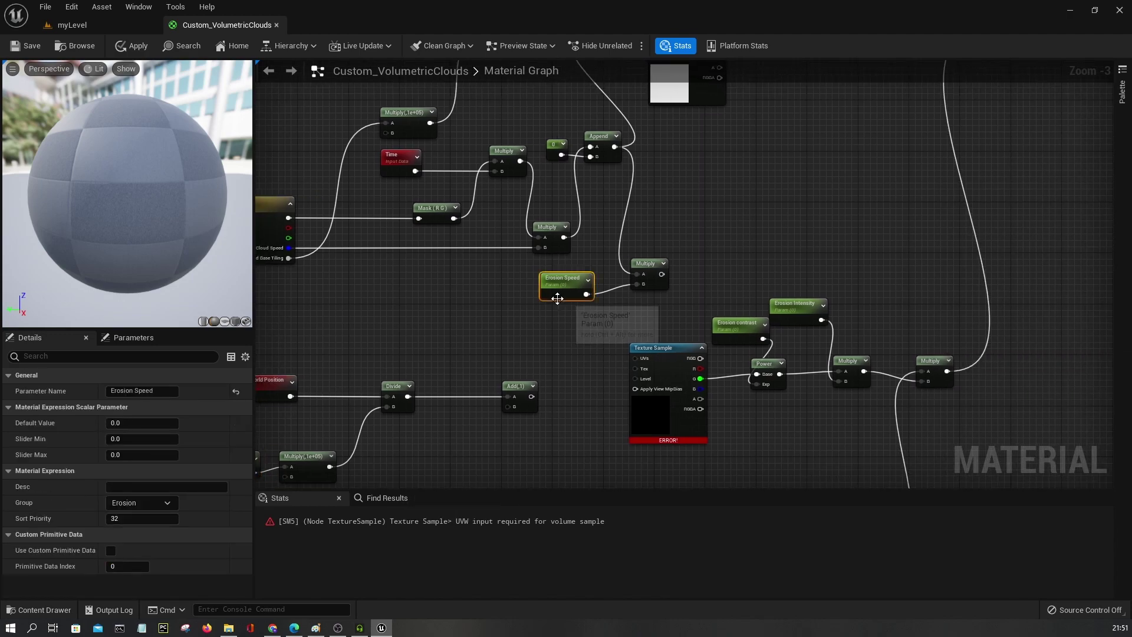
left_click(131, 424)
type("-0.3")
key("Return")
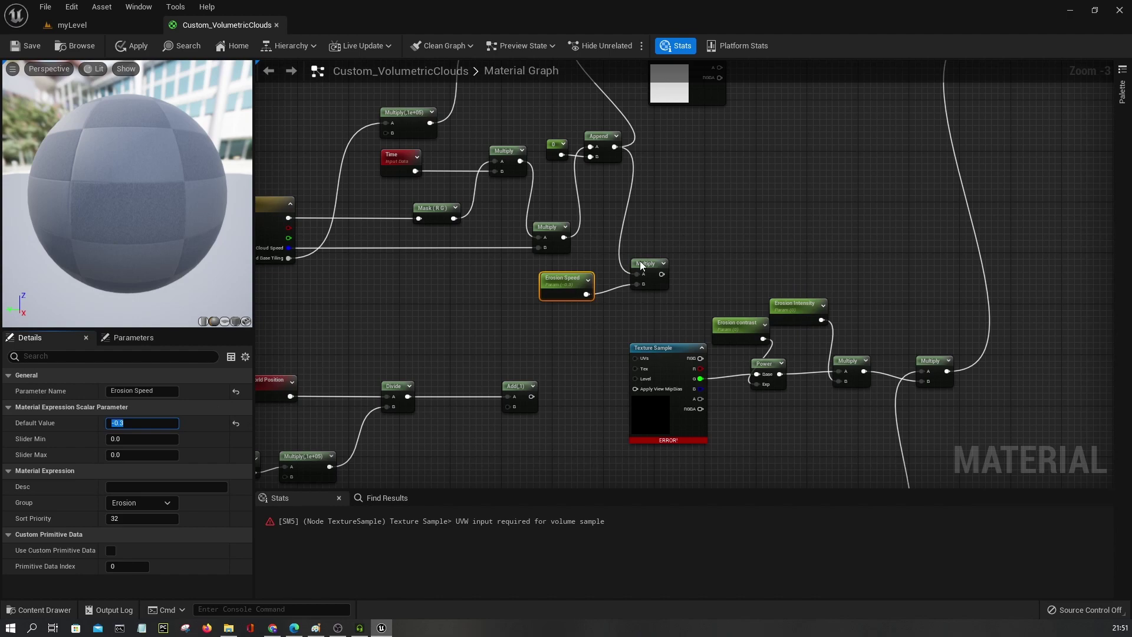
- Connect the Erosion Speed Multiply to the Add node's B input and the Add output to the erosion Texture Sample's UVs
left_click_drag(662, 274, 635, 357)
scroll(537, 295, "down", 3)
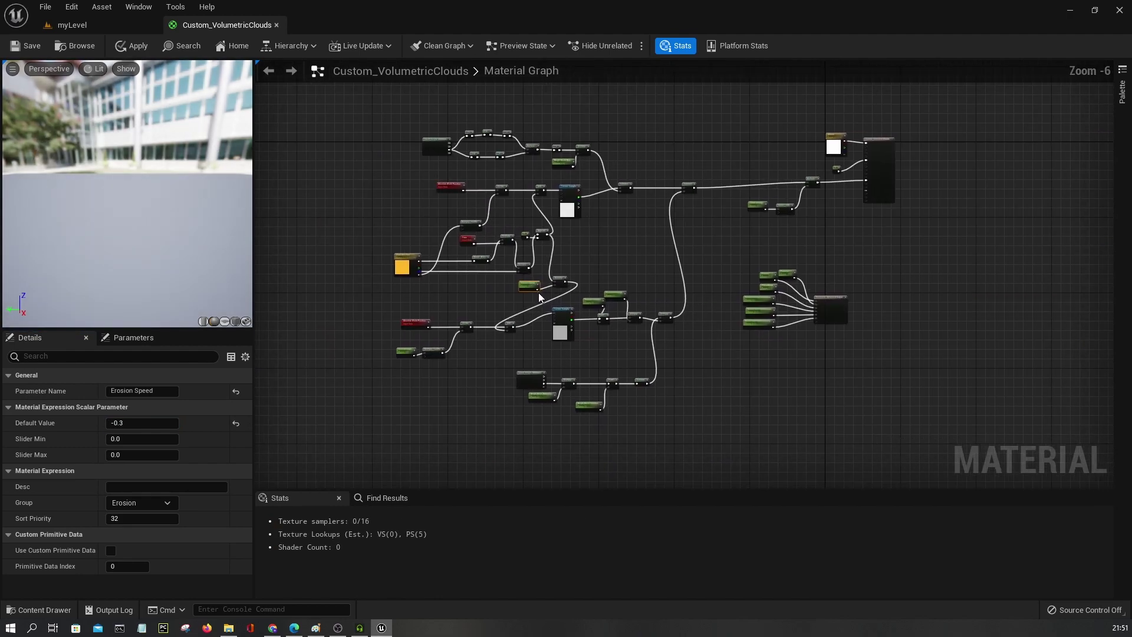
scroll(539, 296, "up", 3)
scroll(567, 373, "down", 2)
- Shift the erosion Texture Sample group and the Add node further along the chain to space out the wiring
right_click_drag(556, 313, 478, 268)
left_click_drag(670, 287, 670, 286)
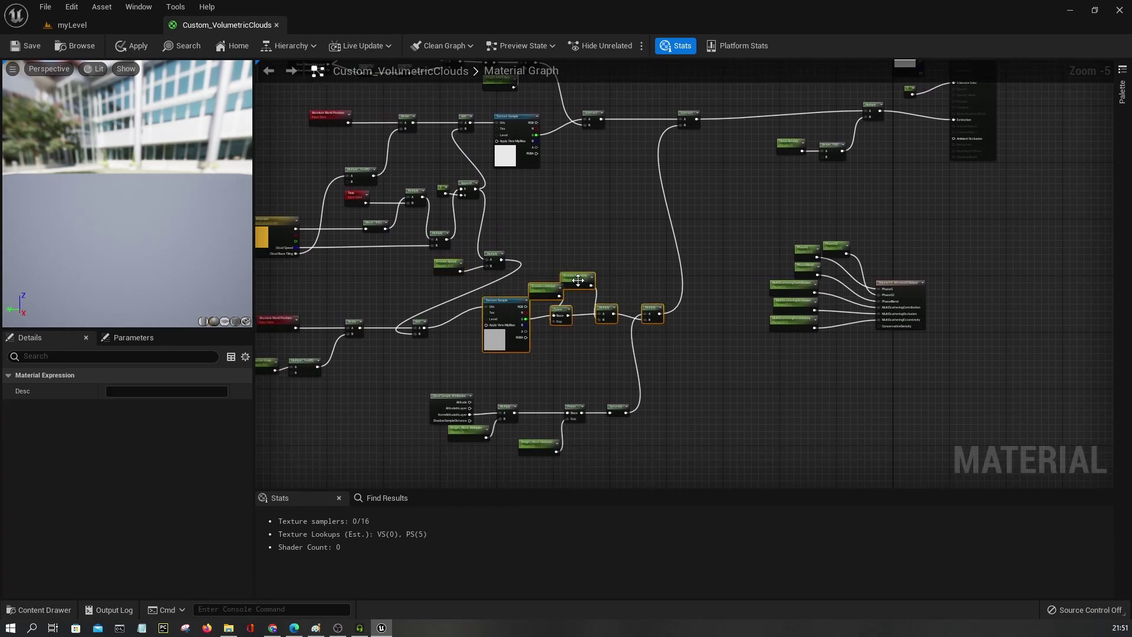
left_click_drag(578, 277, 631, 291)
left_click_drag(423, 326, 493, 323)
left_click(519, 276)
right_click_drag(556, 314, 601, 293)
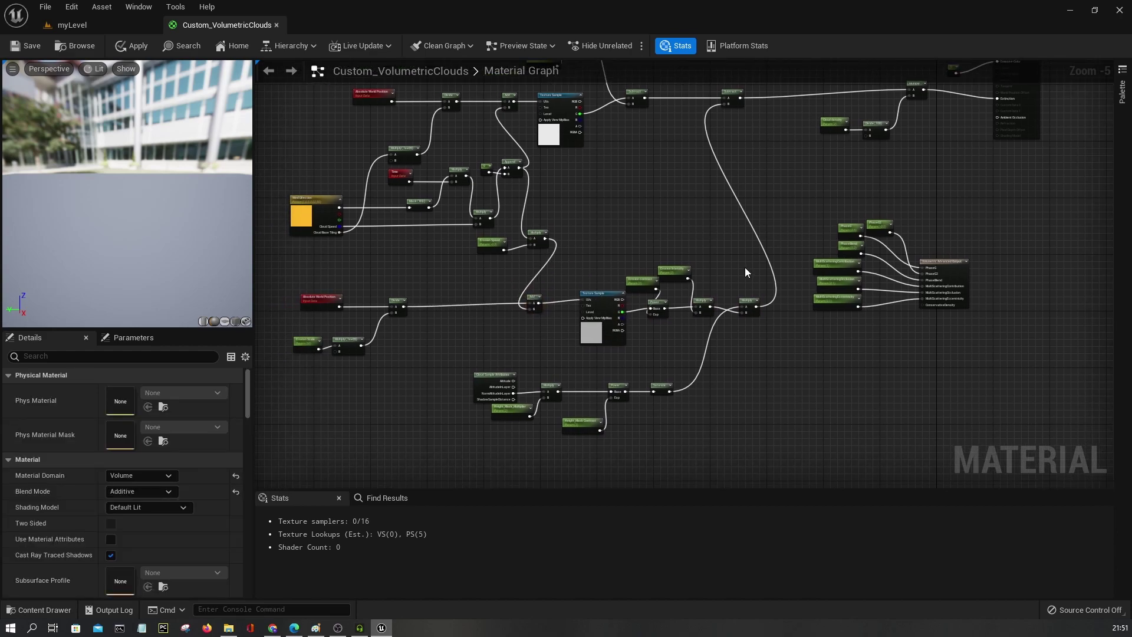
- Set the default values of the Erosion contrast parameter to 4 and the Erosion Intensity parameter to 0.25
right_click_drag(748, 239, 670, 264)
scroll(670, 264, "up", 3)
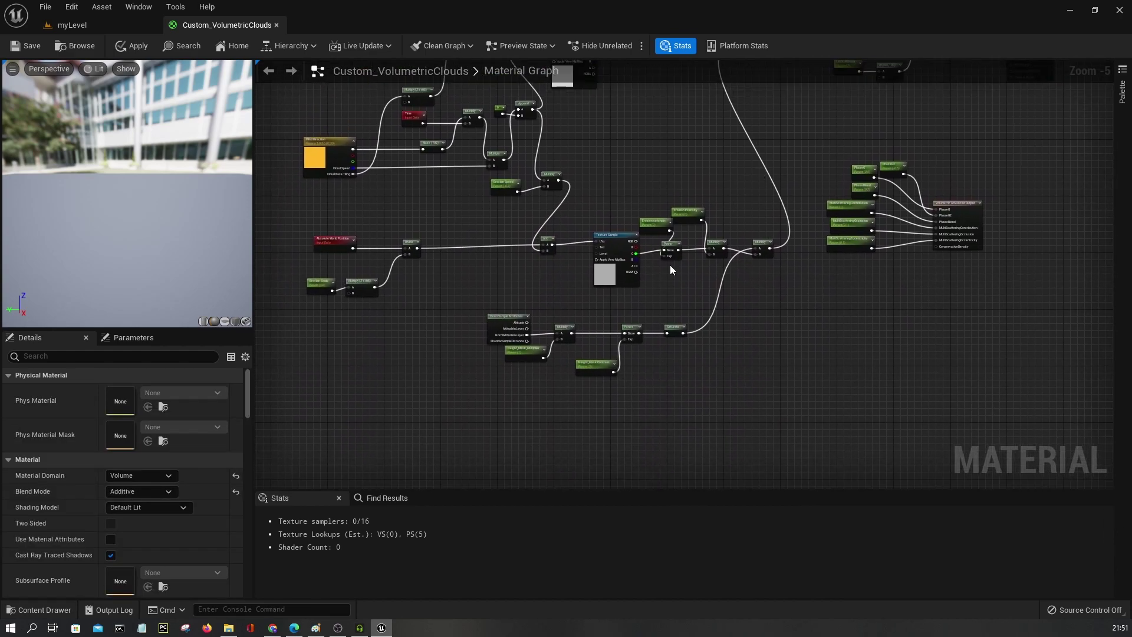
scroll(694, 228, "up", 2)
left_click(637, 171)
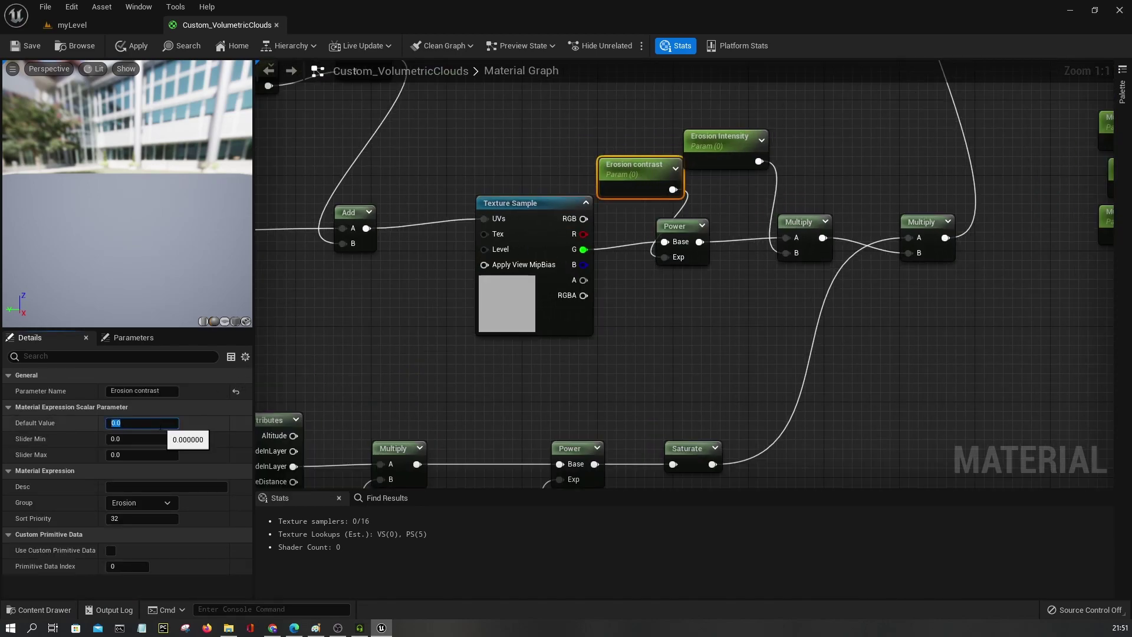
left_click(125, 424)
type("0.25")
- Check the default value of the Erosion Scale parameter in the erosion branch of the graph
left_click(445, 359)
scroll(446, 360, "down", 3)
right_click_drag(445, 359, 641, 208)
scroll(641, 208, "down", 1)
right_click_drag(571, 168, 719, 277)
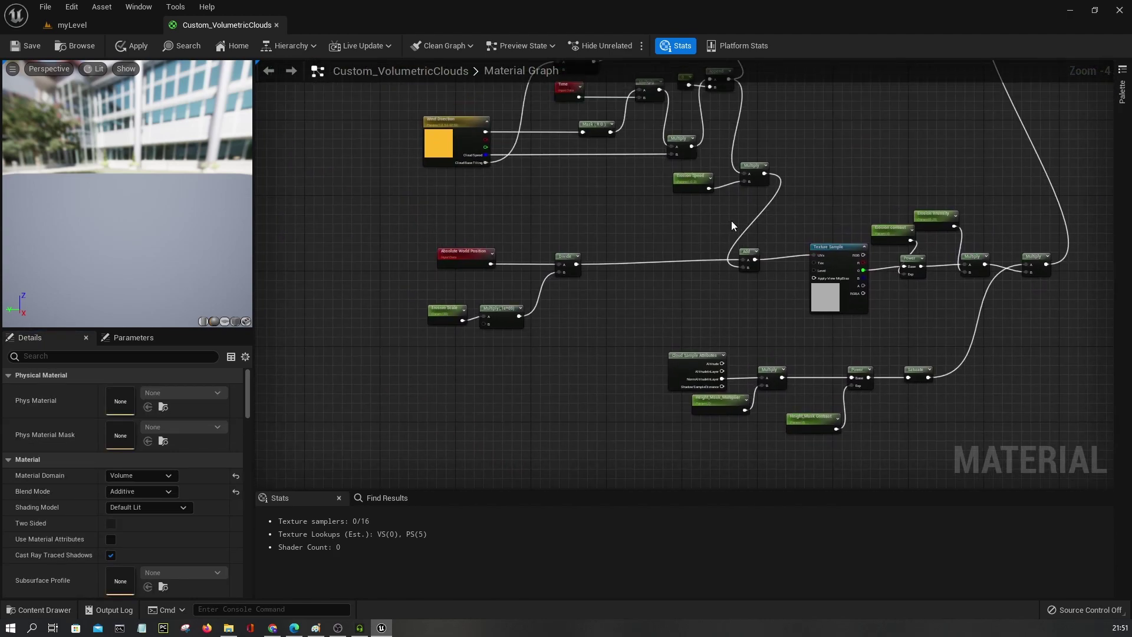
scroll(447, 332, "up", 3)
left_click(449, 312)
scroll(767, 207, "down", 3)
right_click_drag(806, 199, 558, 338)
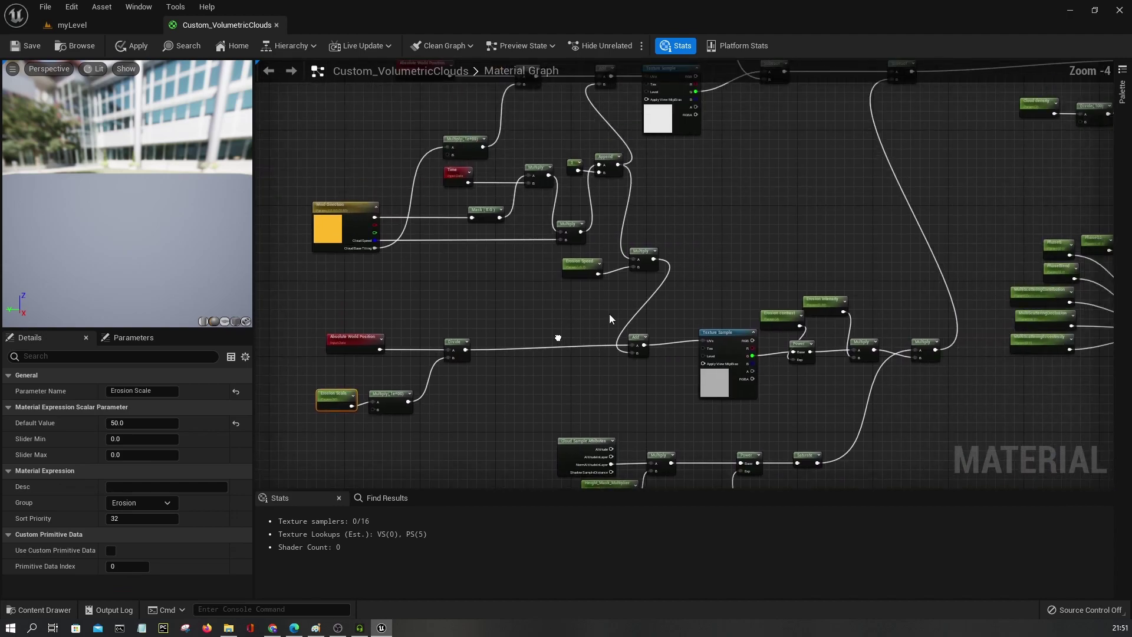
- Apply the Custom_VolumetricClouds material changes and return to the myLevel viewport
left_click(726, 217)
scroll(730, 213, "down", 1)
right_click_drag(731, 213, 687, 171)
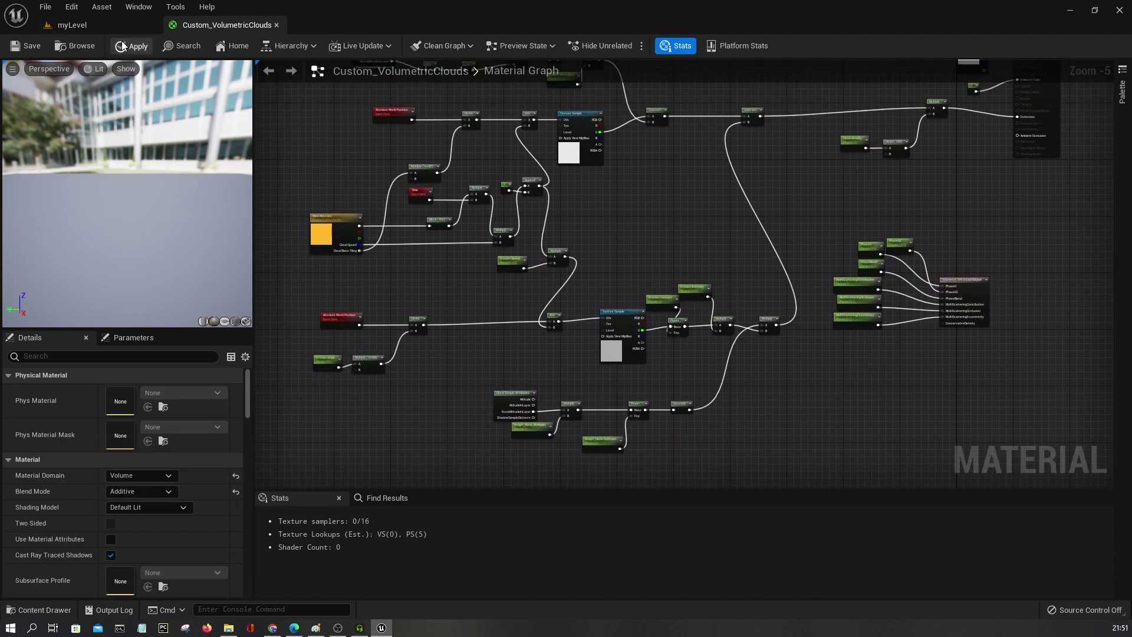
left_click(118, 24)
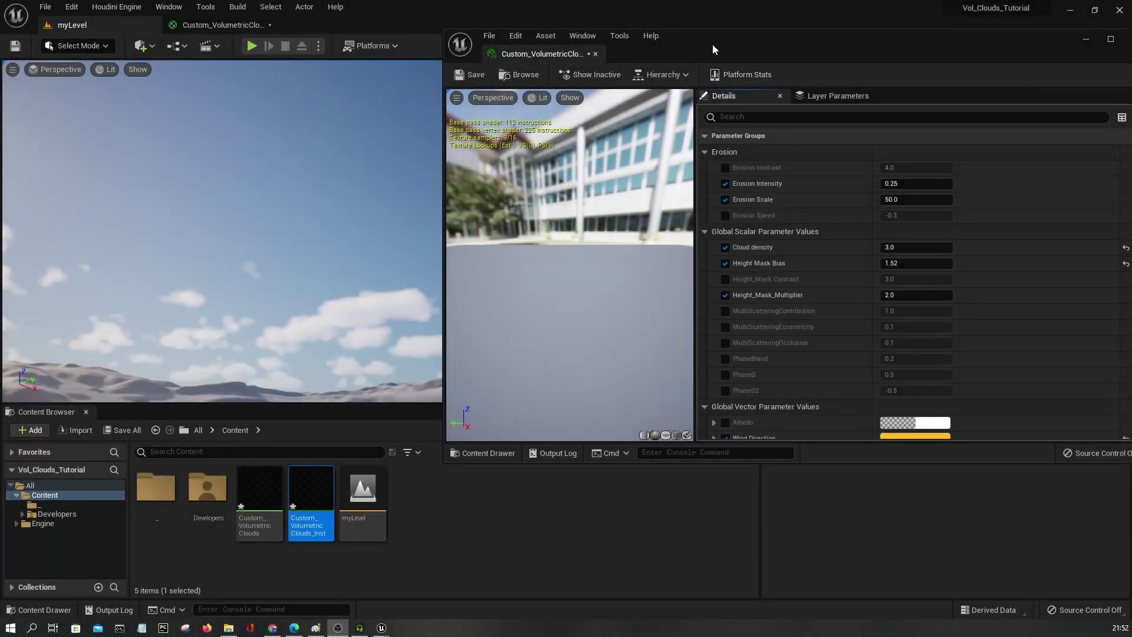
- In the cloud material instance, set Erosion Scale to about 8.14 and Height_Mask_Multiplier to about 1.66
left_click_drag(712, 44, 671, 45)
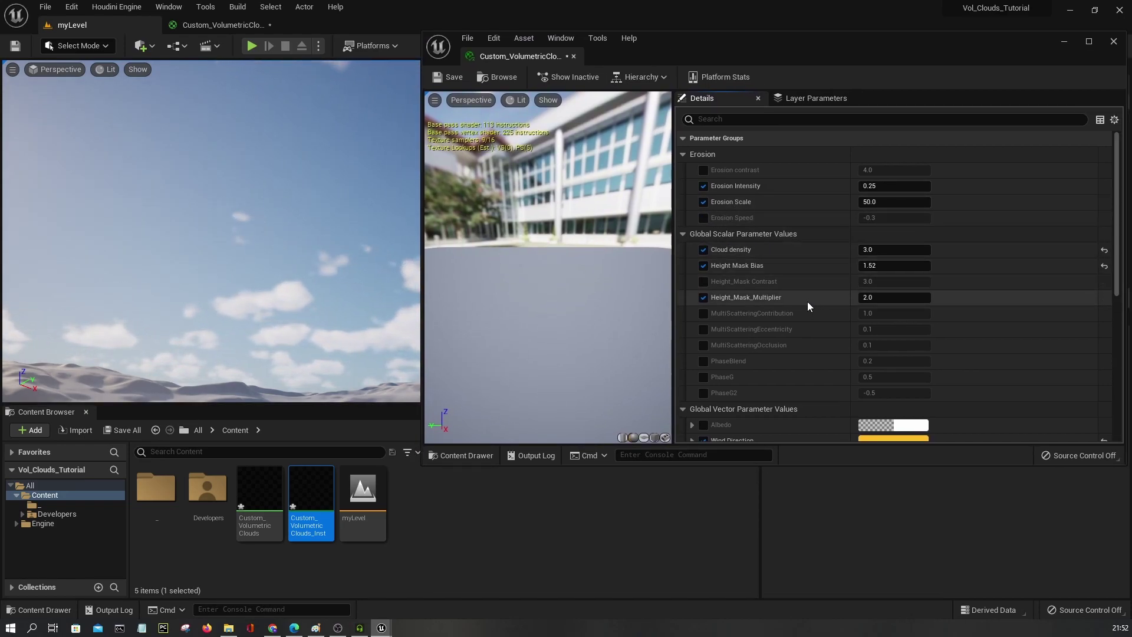
mouse_move(902, 199)
left_mouse_down()
mouse_move(817, 200)
mouse_move(901, 199)
left_mouse_up()
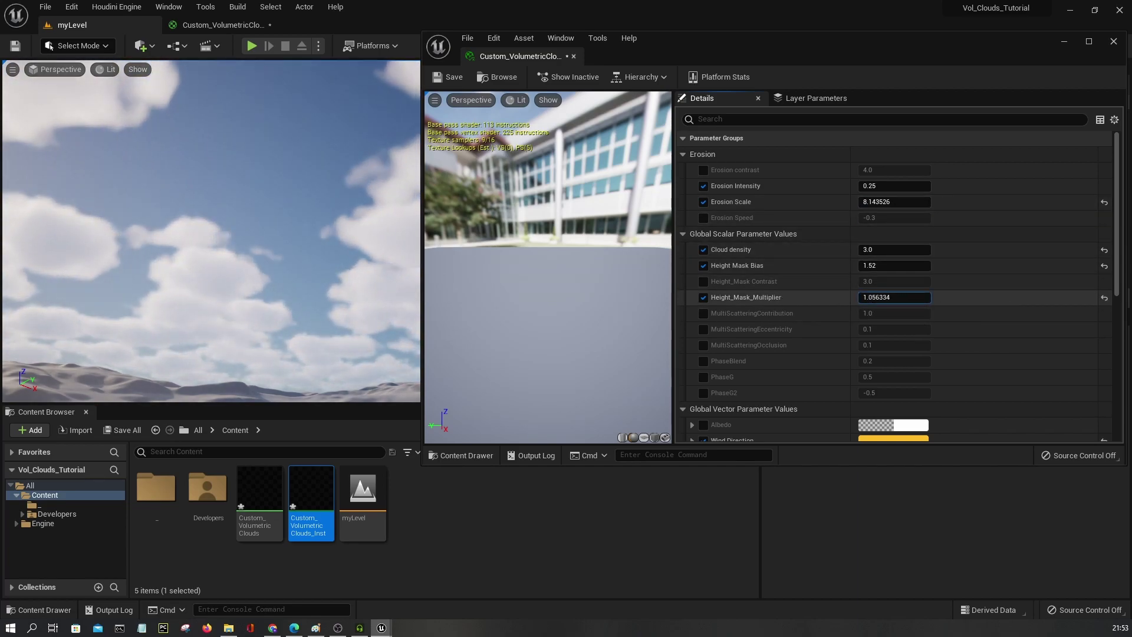
left_click_drag(895, 298, 888, 298)
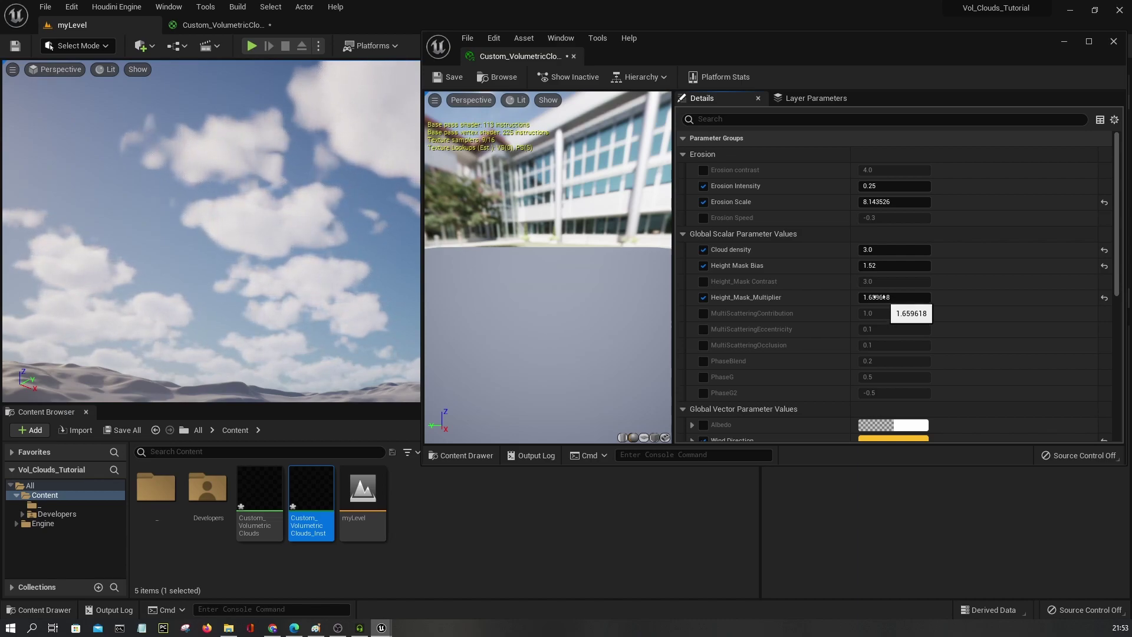
- Override Height_Mask Contrast with about 2.72 and set Erosion Intensity to 0.1875 in the material instance
left_click(703, 282)
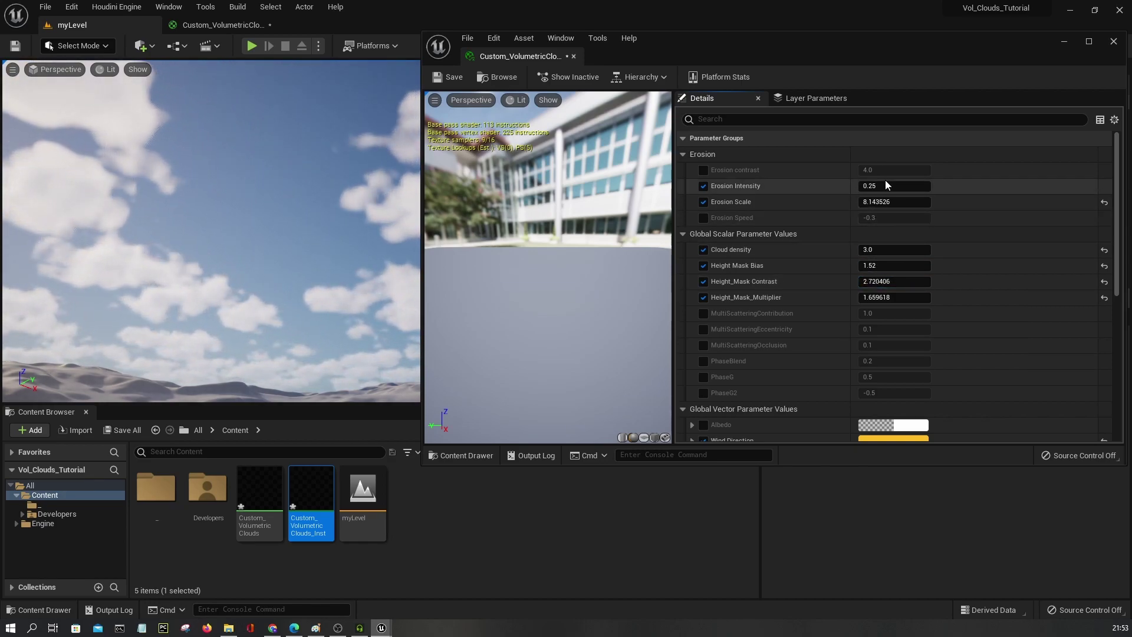
type("0.1")
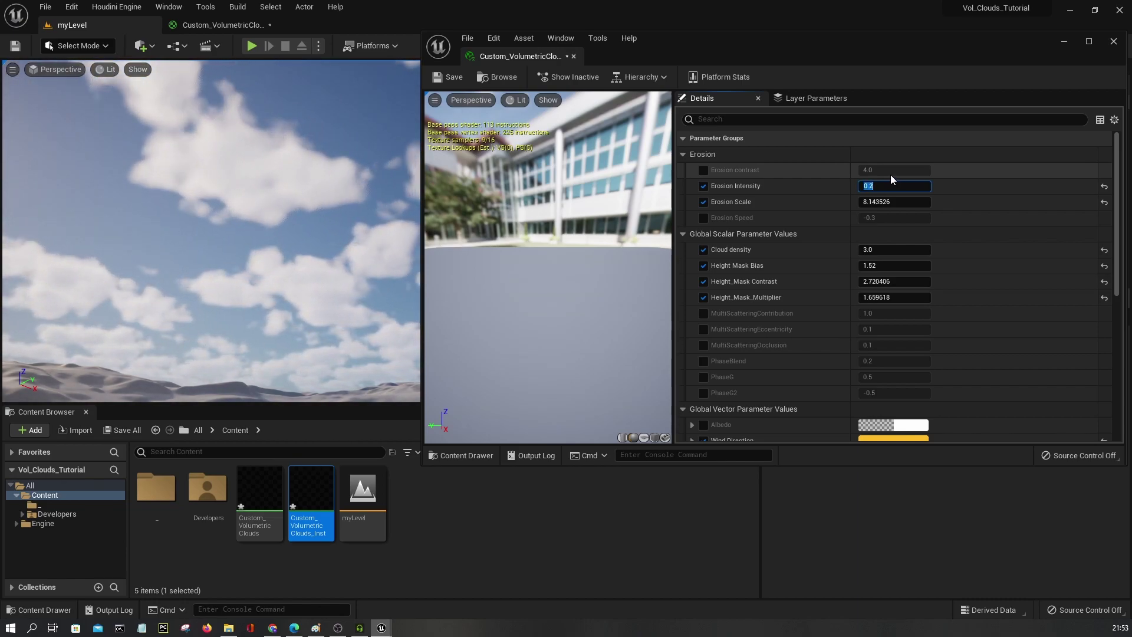
type("0")
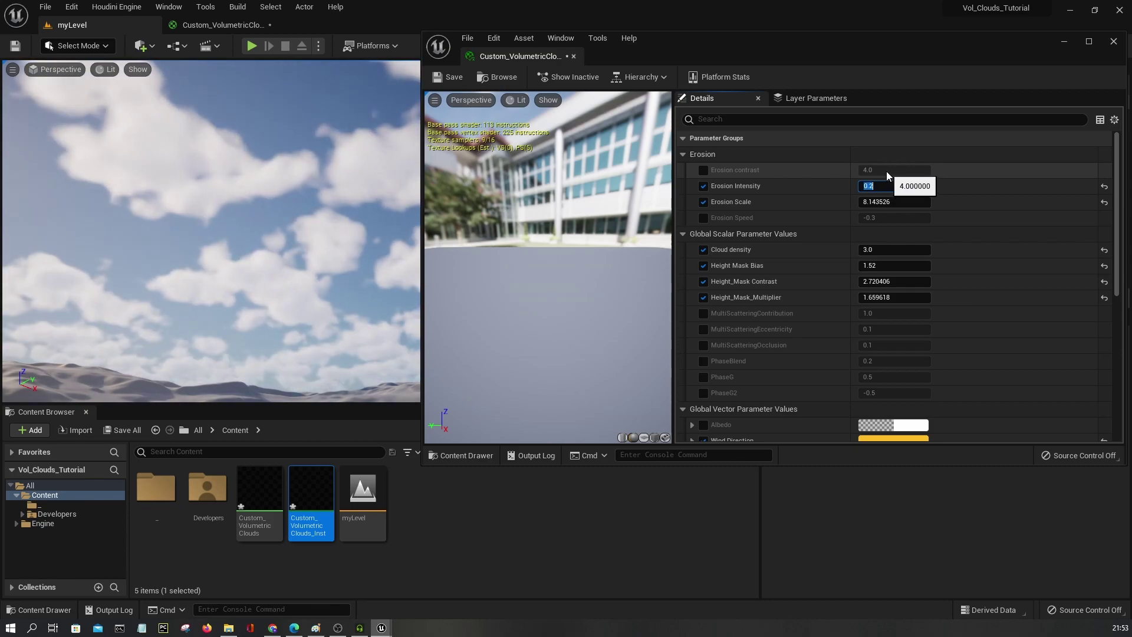
type("0")
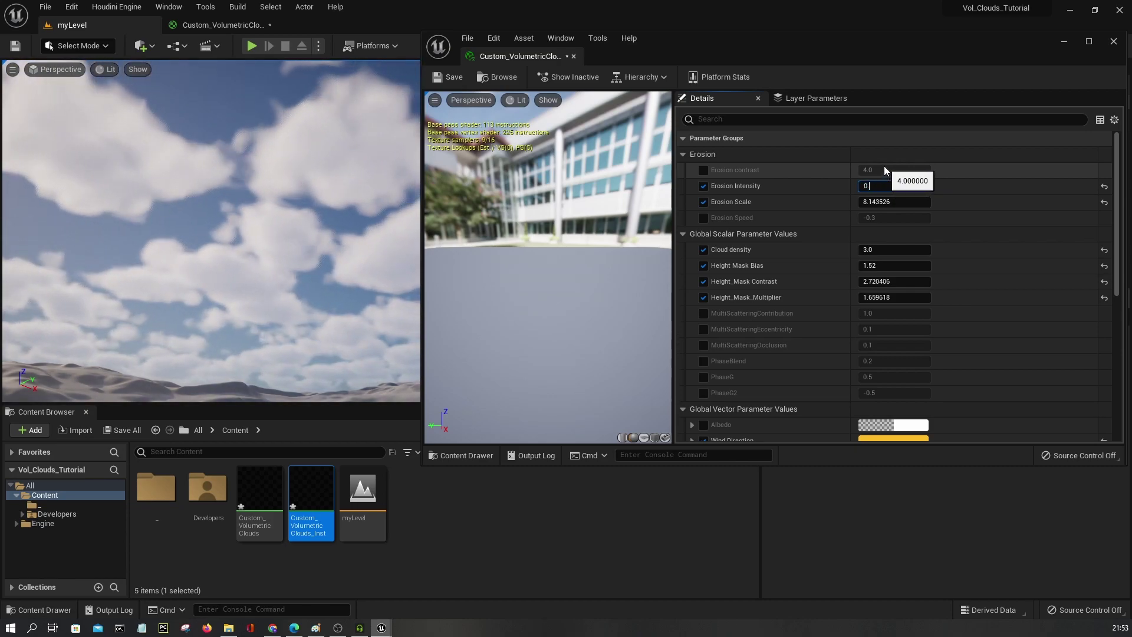
type(".18")
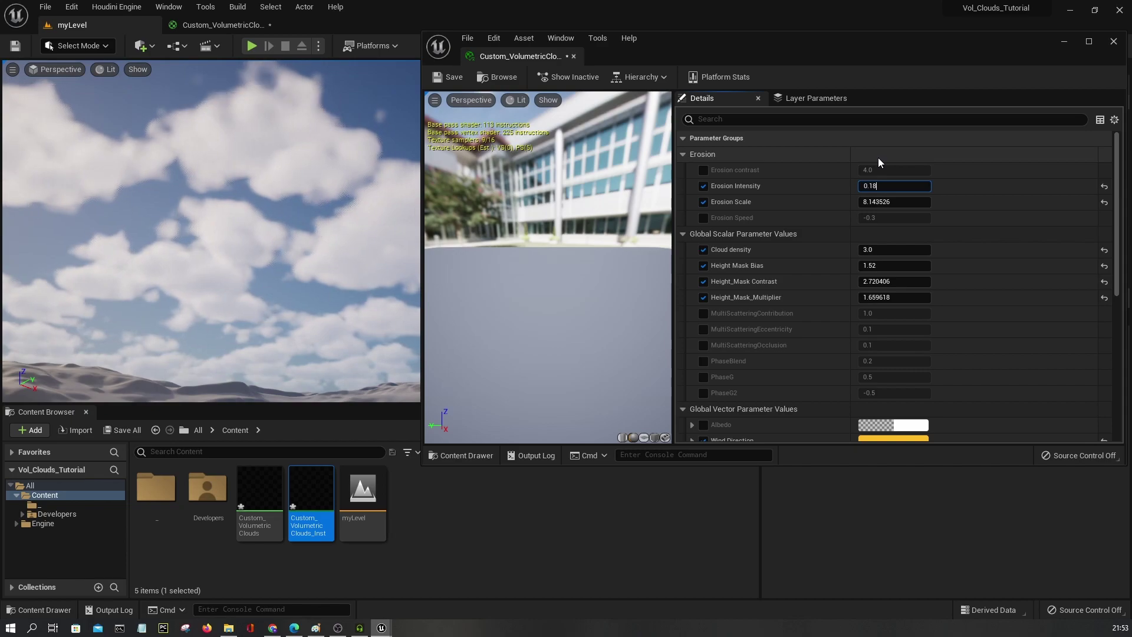
type("75")
key("Return")
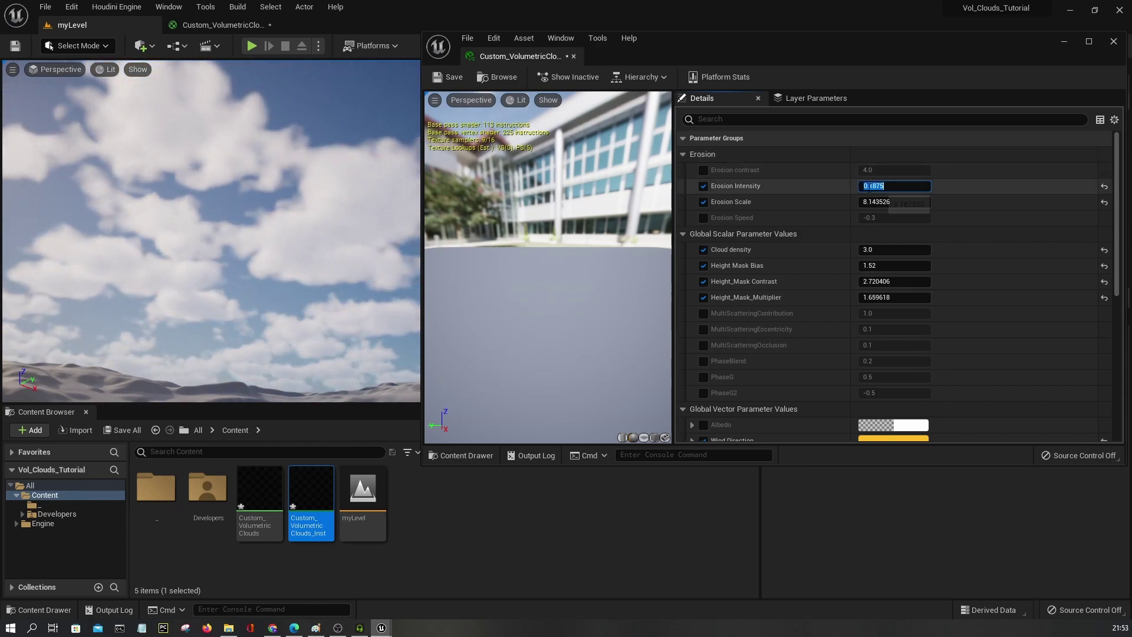
- Set Erosion Scale to about 4.14, dock the instance editor in the main window and return to myLevel
left_click_drag(874, 202, 840, 202)
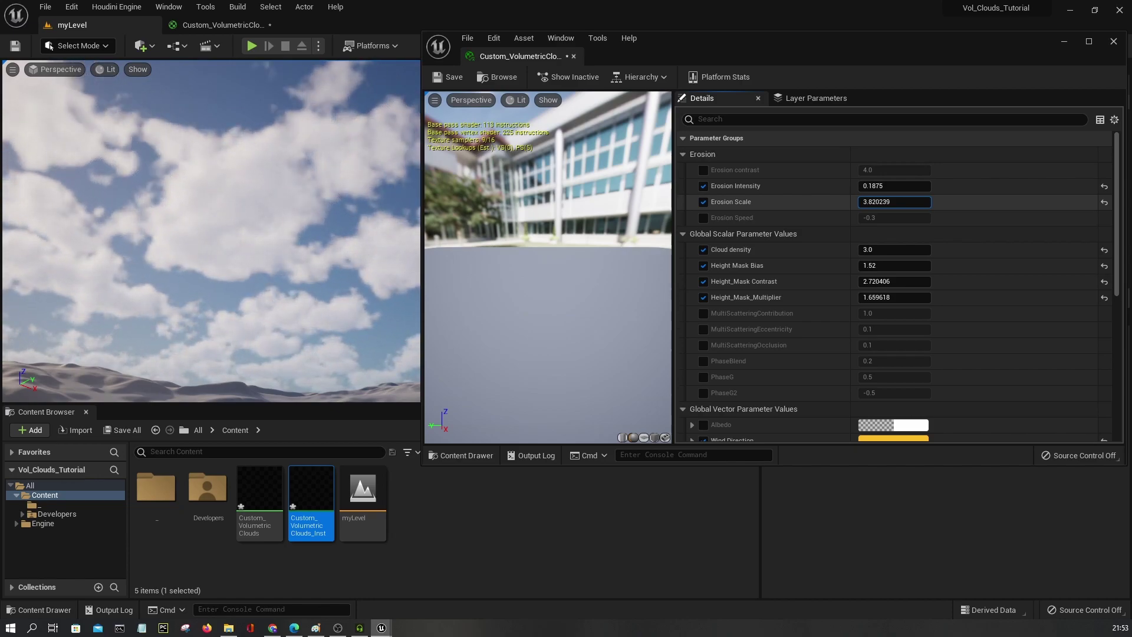
left_click_drag(840, 202, 889, 202)
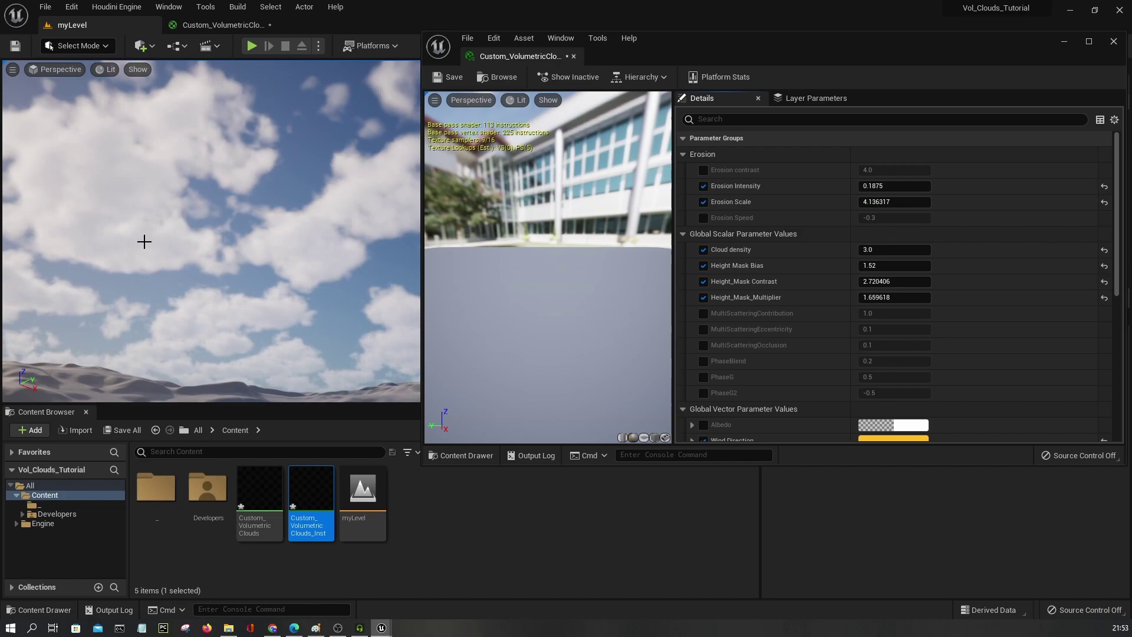
right_click_drag(127, 240, 127, 265)
left_click_drag(567, 60, 375, 27)
left_click(93, 26)
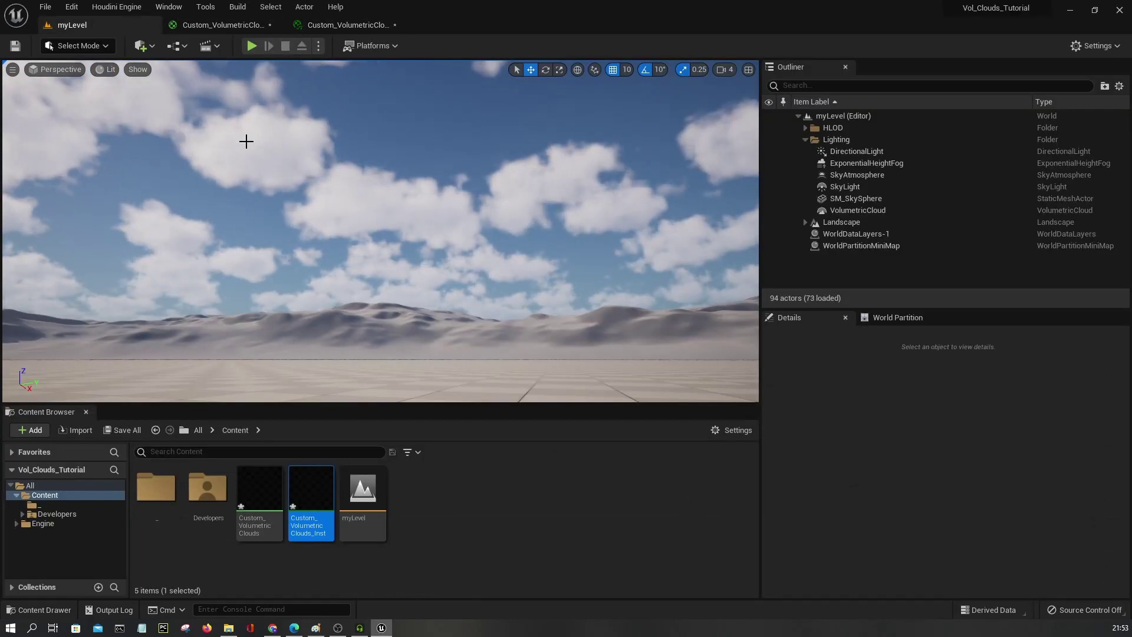
- Show the level viewport in immersive mode and look around the cloudy sky
left_click(12, 69)
left_click(48, 237)
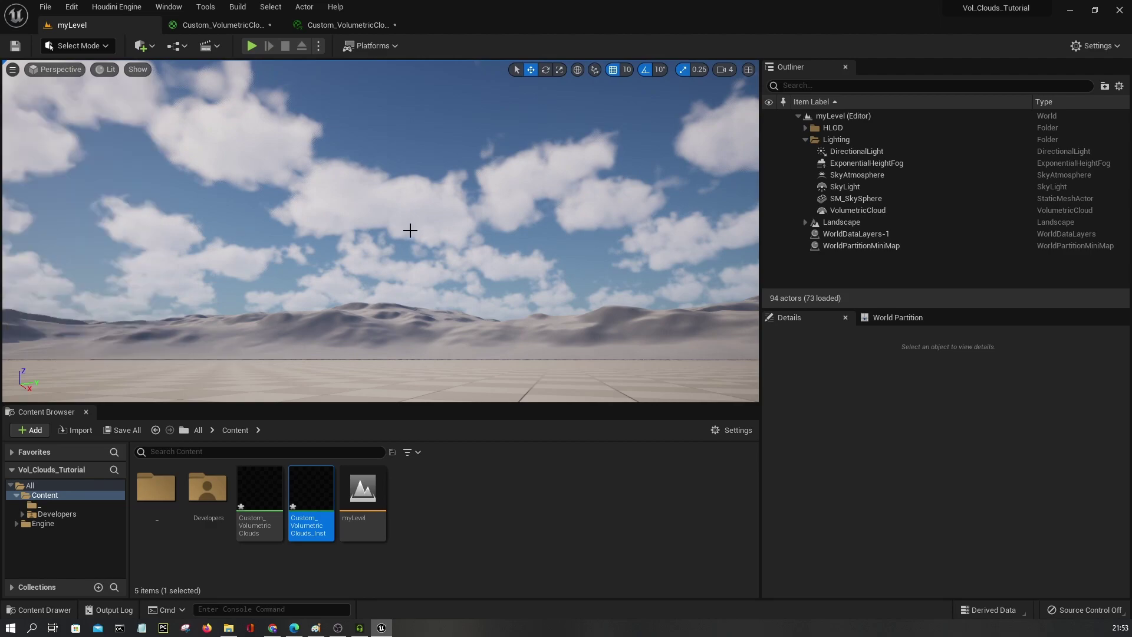
key("F11")
mouse_move(451, 229)
right_mouse_down()
mouse_move(425, 242)
mouse_move(466, 224)
right_mouse_up()
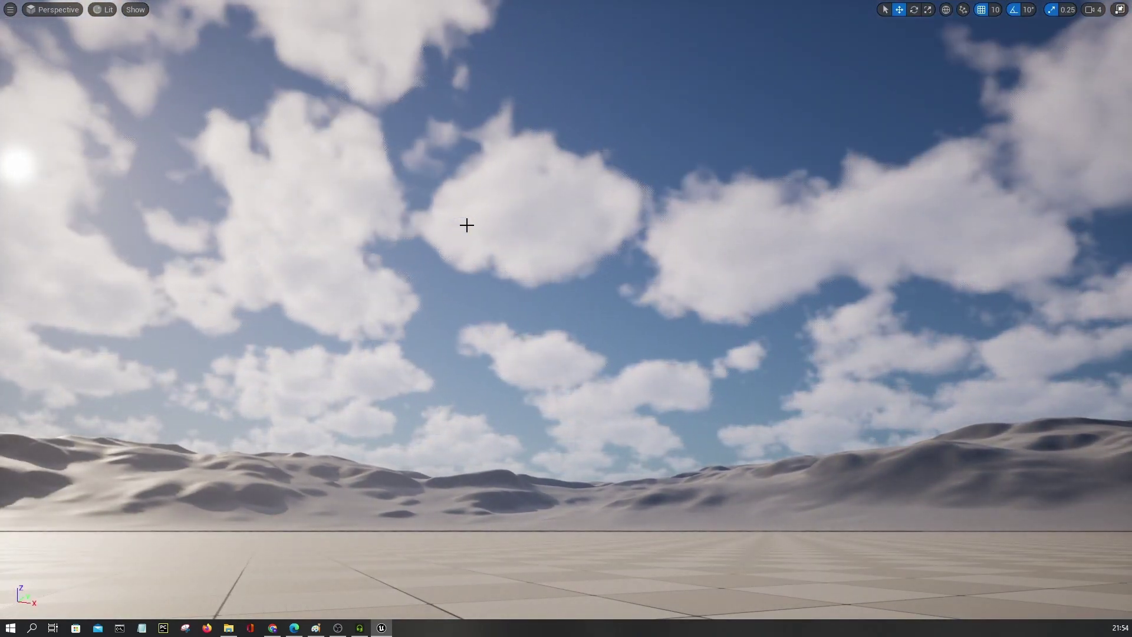
- Lower the sun to the horizon for sunset lighting and look around at the clouds
key("ctrl+l")
key("ctrl+l")
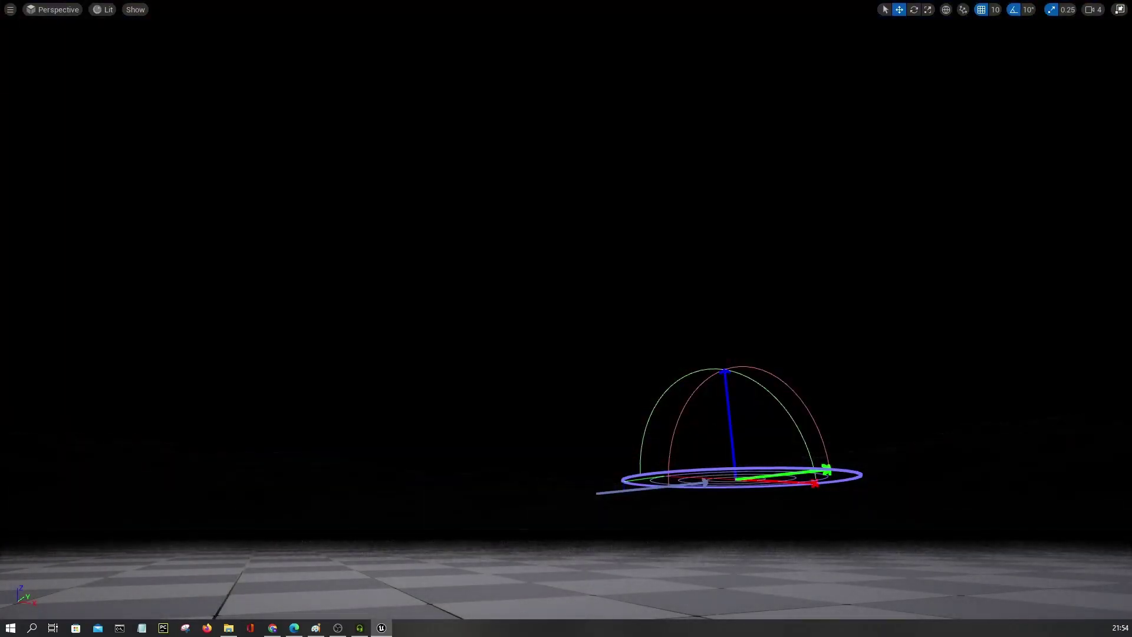
key("ctrl+l")
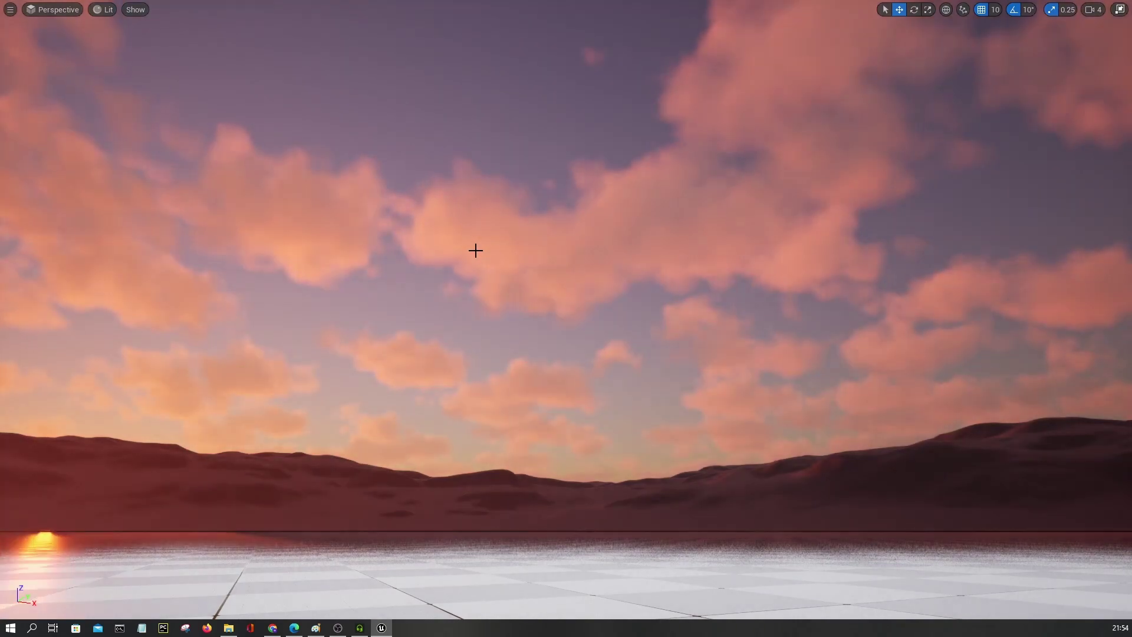
right_click_drag(475, 250, 531, 239)
right_click_drag(560, 298, 465, 243)
- Leave immersive mode and undock the cloud instance editor as a floating window beside the level viewport
left_click(10, 9)
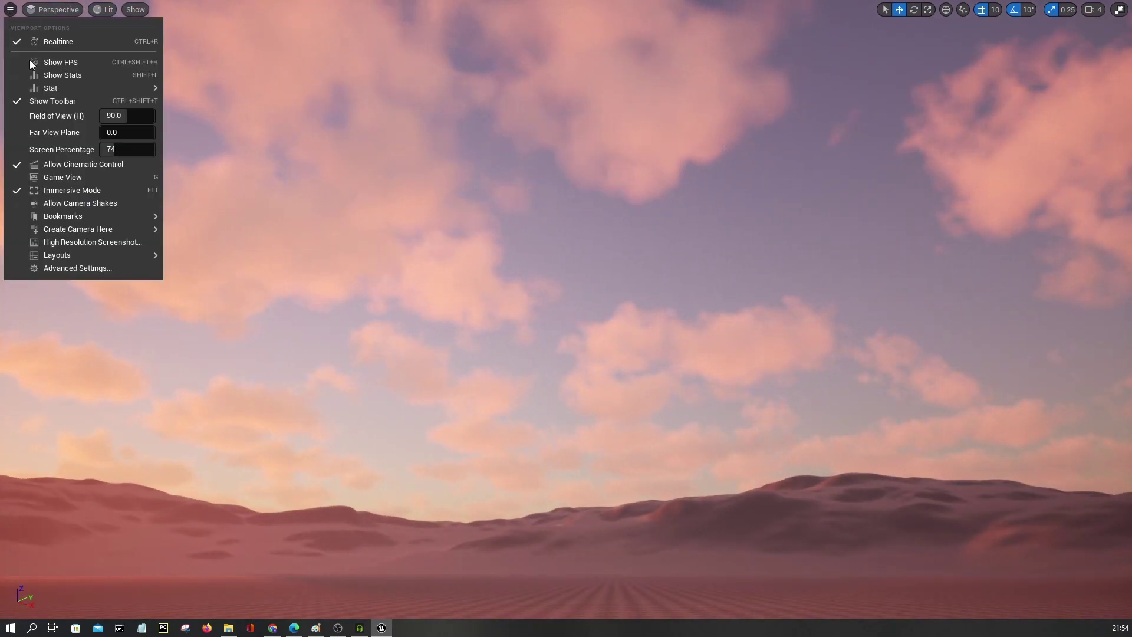
left_click(67, 191)
left_click(345, 29)
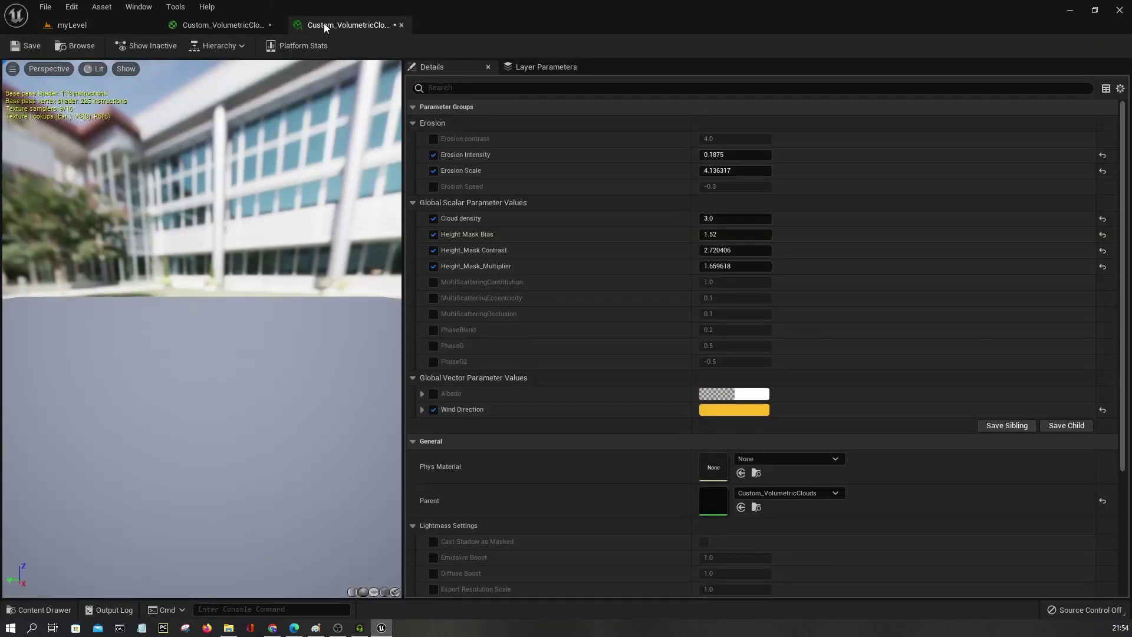
left_click_drag(323, 25, 548, 201)
left_click(118, 24)
left_click_drag(730, 195, 717, 58)
left_click_drag(935, 317, 1058, 575)
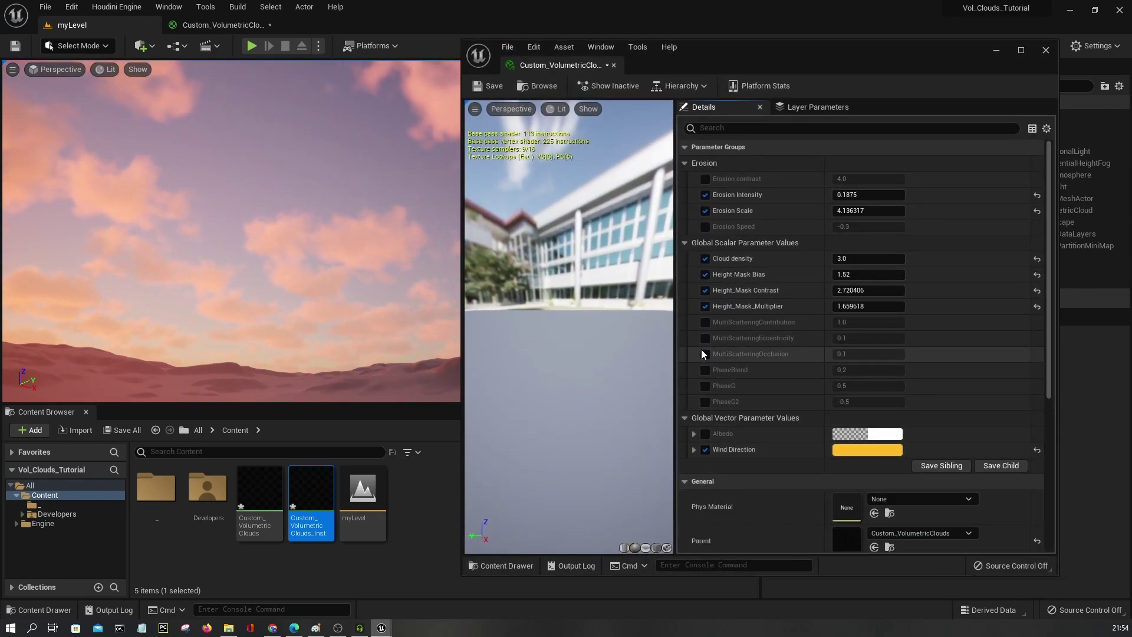
- Override MultiScatteringOcclusion with 0.2 and set Cloud density to about 2.99 in the material instance
left_click(704, 353)
left_click(836, 354)
type("0")
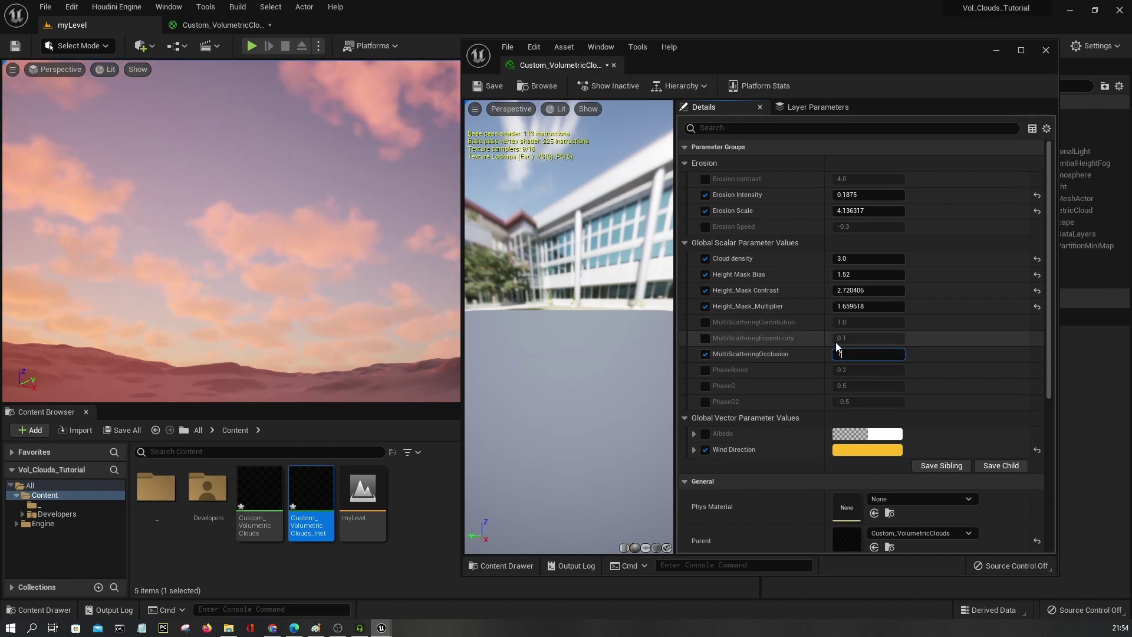
type(".2")
key("Return")
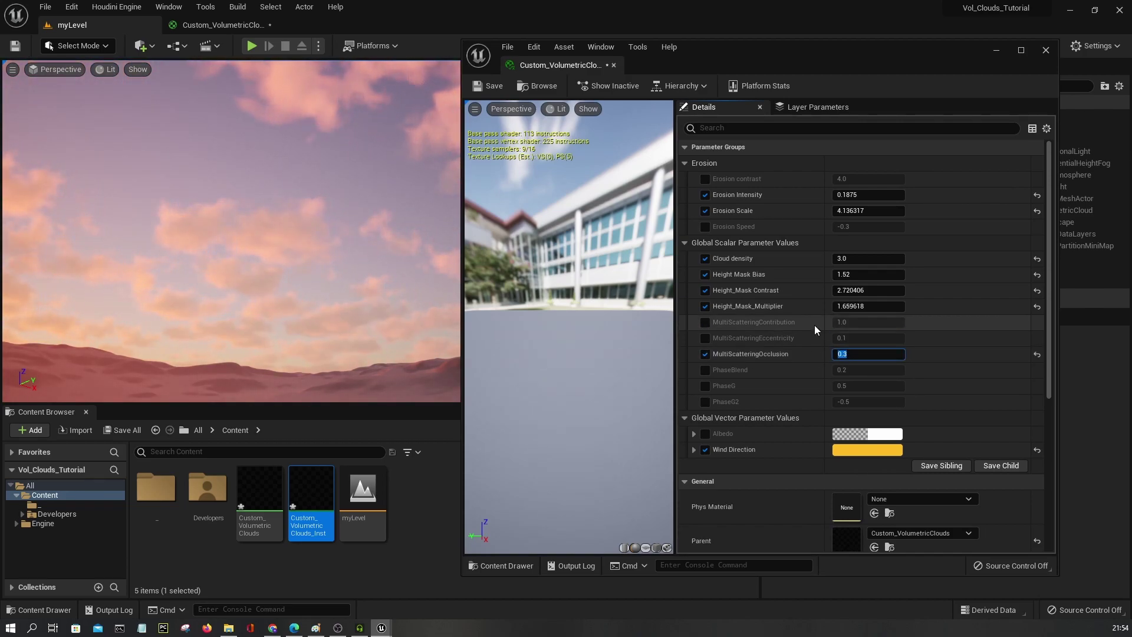
scroll(826, 287, "down", 1)
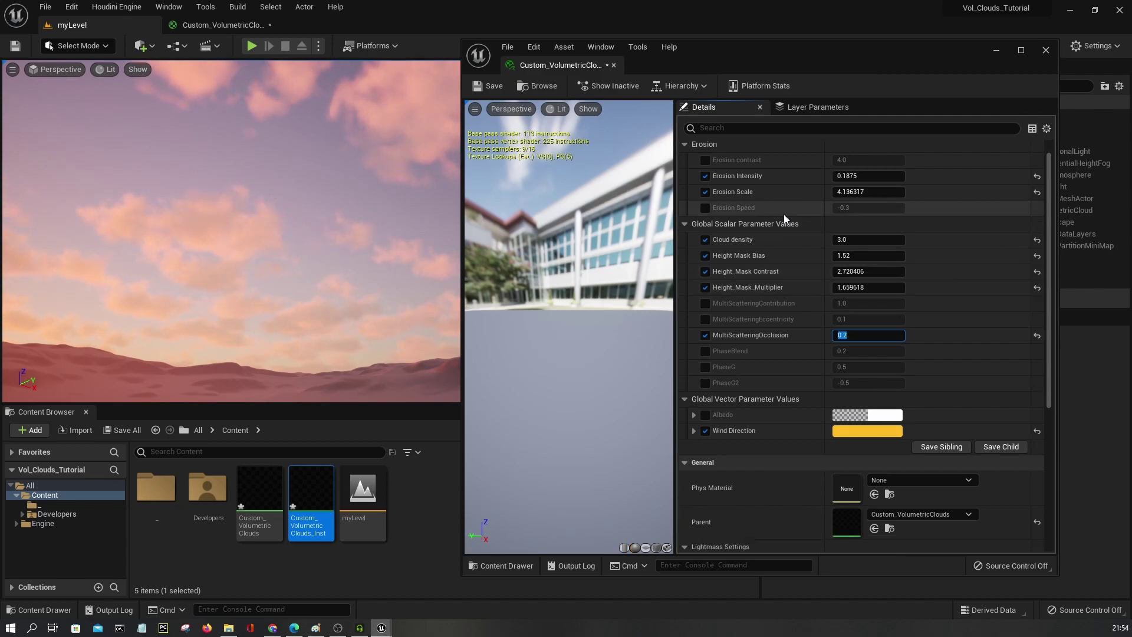
scroll(772, 242, "up", 1)
left_click_drag(840, 258, 855, 258)
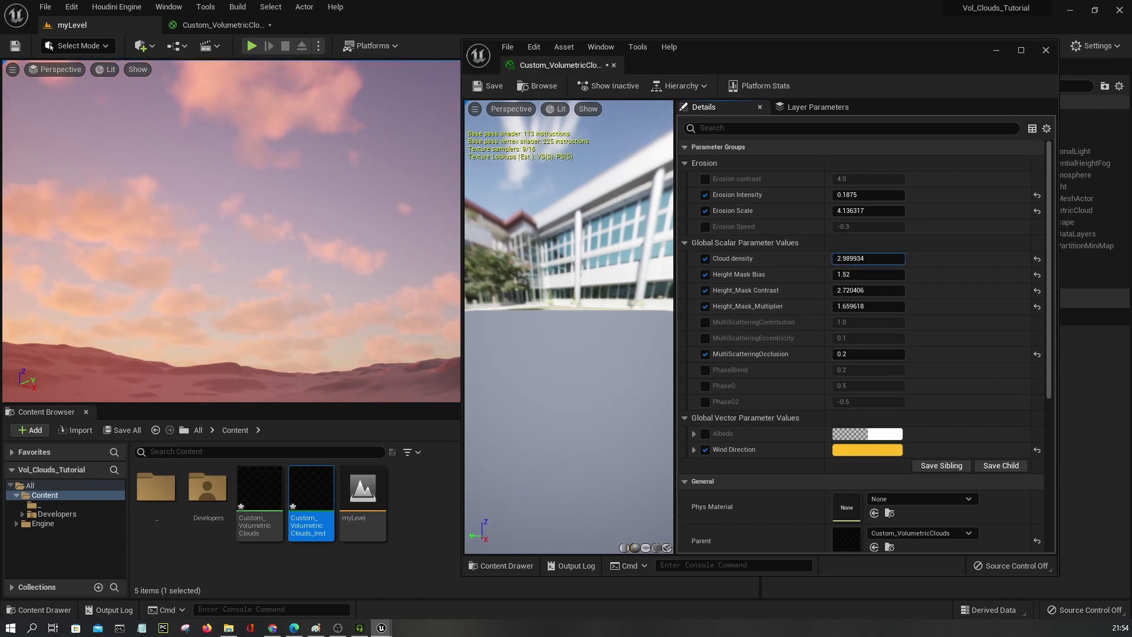
- Switch the level viewport to immersive mode, close the instance editor and look over the sunset clouds
right_click_drag(269, 221, 377, 229)
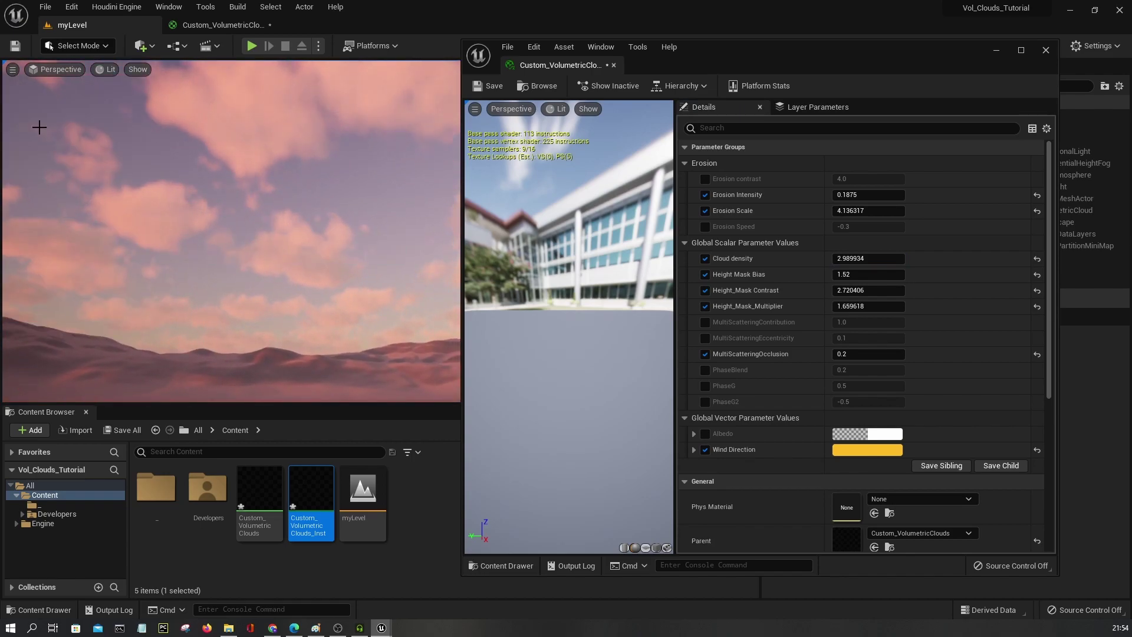
left_click(89, 253)
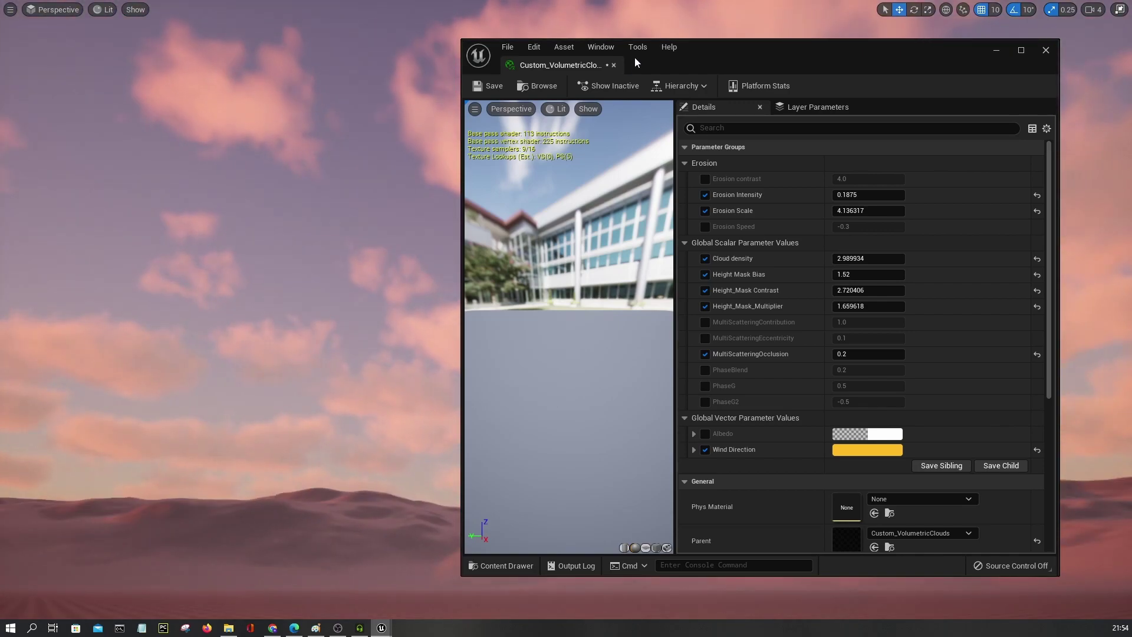
left_click(613, 65)
right_click_drag(614, 207, 670, 229)
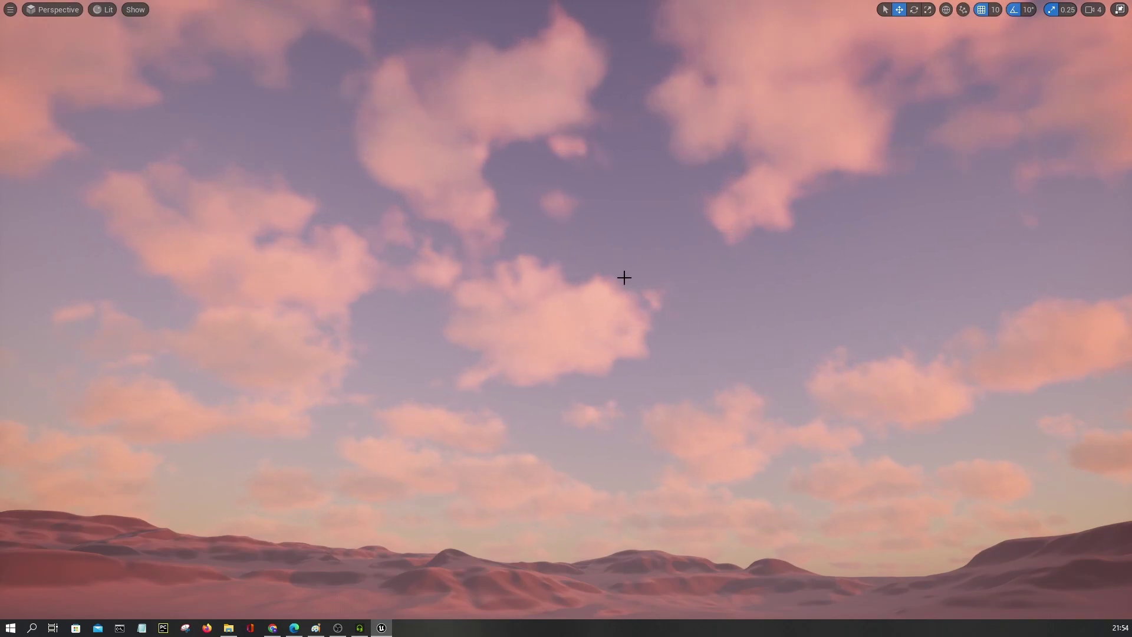